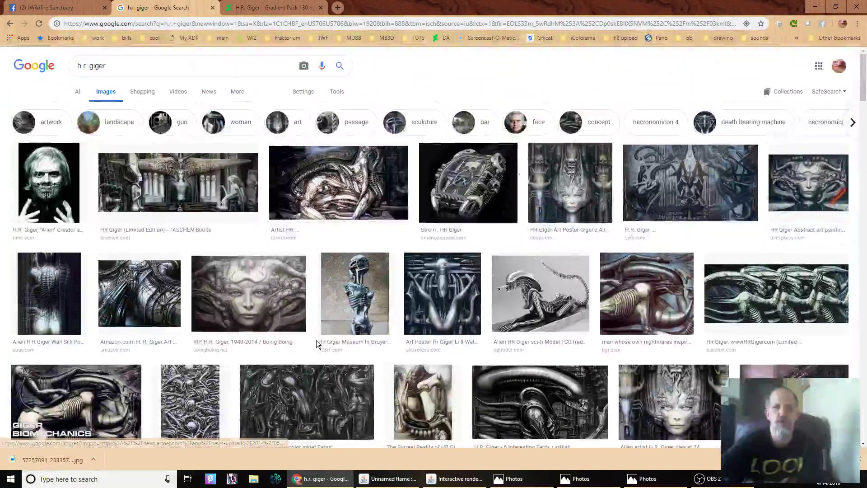
- Browse the H.R. Giger image search results and examine the biomechanical artwork for style reference
{"action": "scroll", "coordinate": [323, 325], "scroll_direction": "down", "scroll_amount": 5}
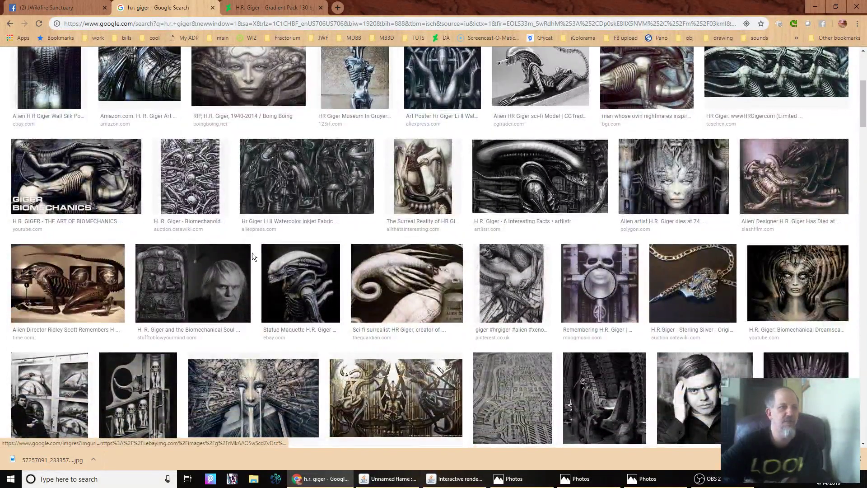
{"action": "scroll", "coordinate": [252, 253], "scroll_direction": "down", "scroll_amount": 6}
{"action": "scroll", "coordinate": [252, 253], "scroll_direction": "up", "scroll_amount": 13}
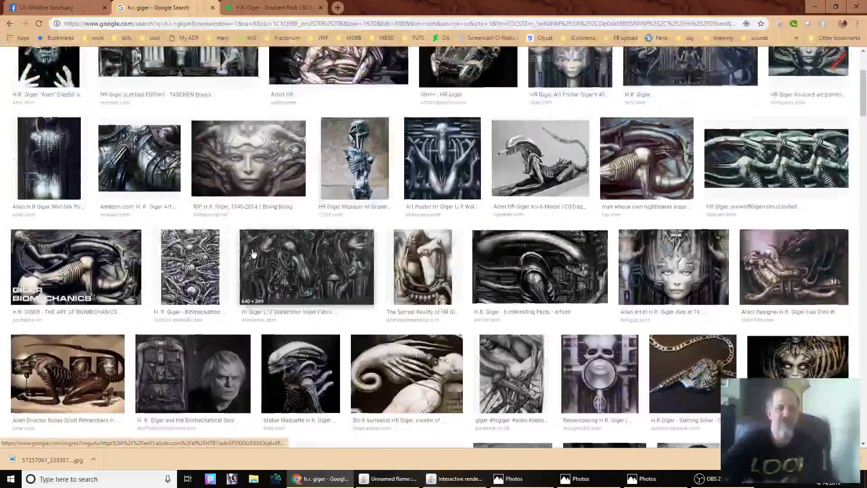
{"action": "scroll", "coordinate": [252, 254], "scroll_direction": "down", "scroll_amount": 7}
{"action": "scroll", "coordinate": [252, 253], "scroll_direction": "down", "scroll_amount": 4}
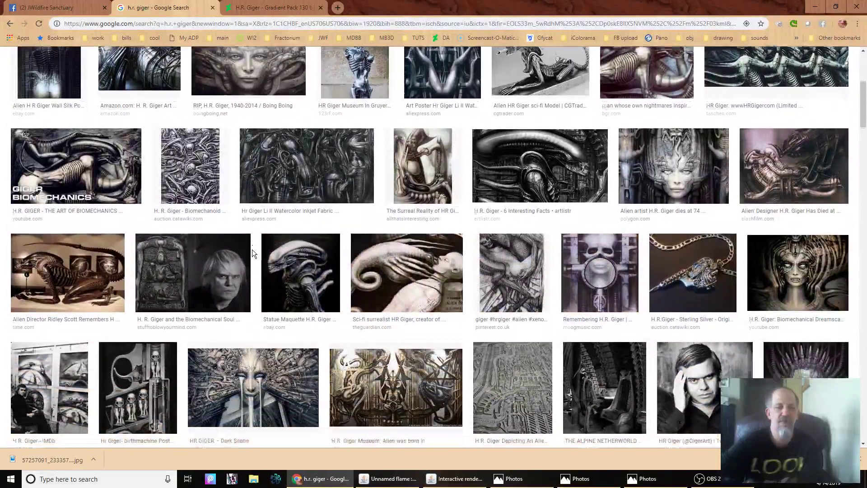
{"action": "scroll", "coordinate": [252, 253], "scroll_direction": "up", "scroll_amount": 6}
{"action": "scroll", "coordinate": [253, 252], "scroll_direction": "up", "scroll_amount": 3}
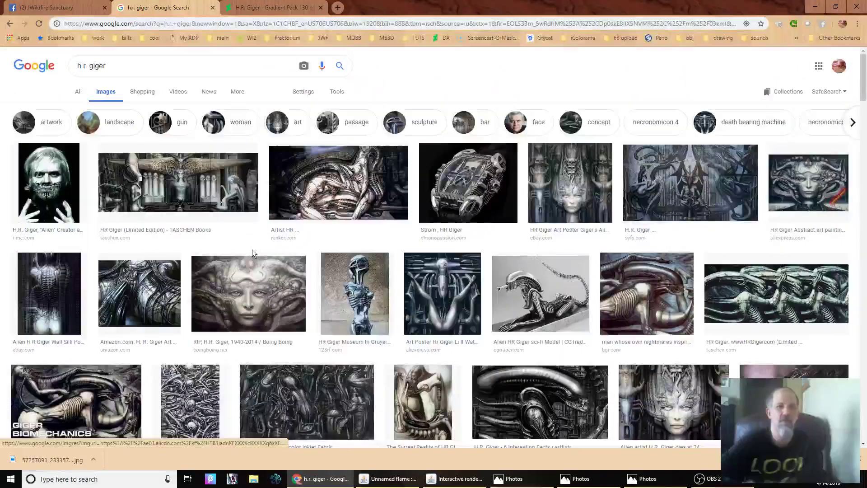
{"action": "scroll", "coordinate": [325, 246], "scroll_direction": "down", "scroll_amount": 2}
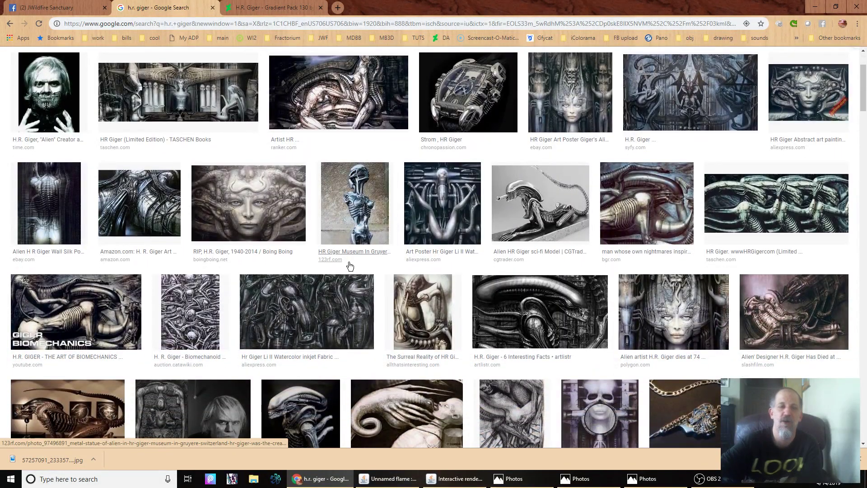
{"action": "scroll", "coordinate": [400, 284], "scroll_direction": "down", "scroll_amount": 2}
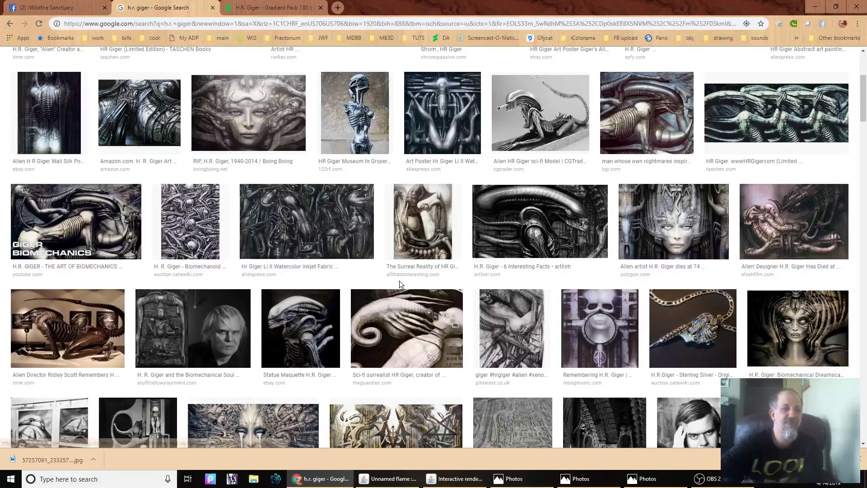
{"action": "scroll", "coordinate": [401, 284], "scroll_direction": "down", "scroll_amount": 8}
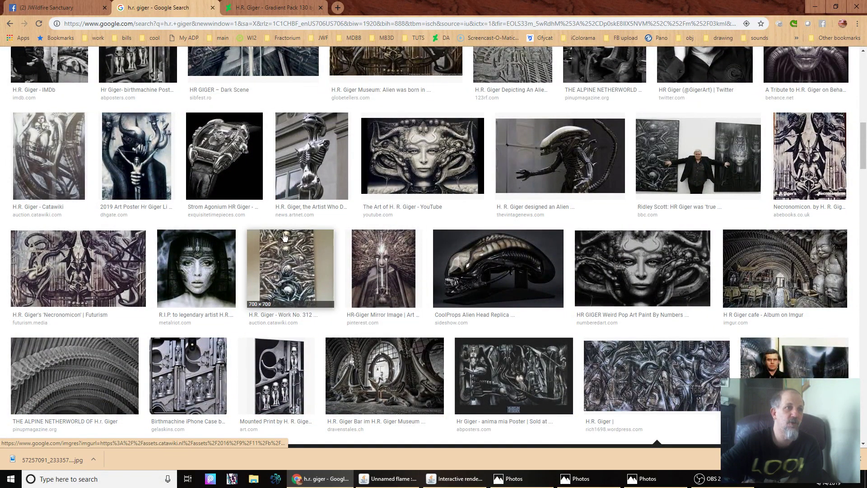
{"action": "scroll", "coordinate": [454, 272], "scroll_direction": "down", "scroll_amount": 3}
{"action": "scroll", "coordinate": [454, 271], "scroll_direction": "down", "scroll_amount": 3}
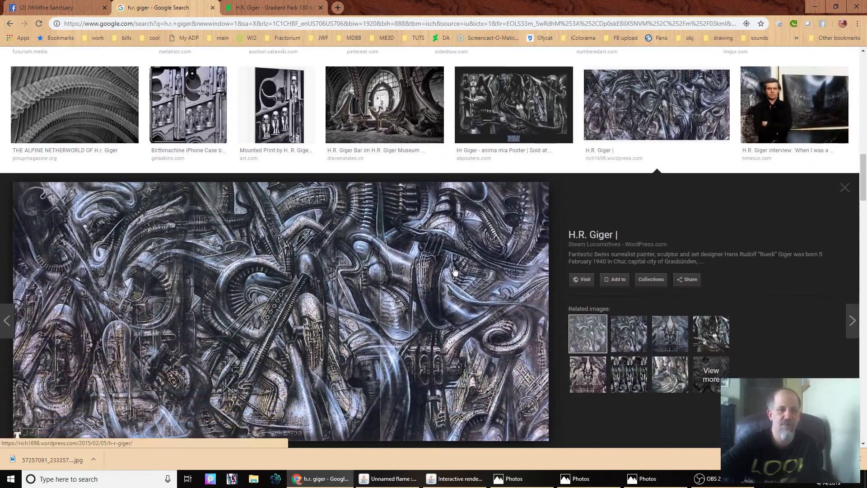
{"action": "scroll", "coordinate": [454, 270], "scroll_direction": "up", "scroll_amount": 4}
{"action": "scroll", "coordinate": [454, 271], "scroll_direction": "down", "scroll_amount": 5}
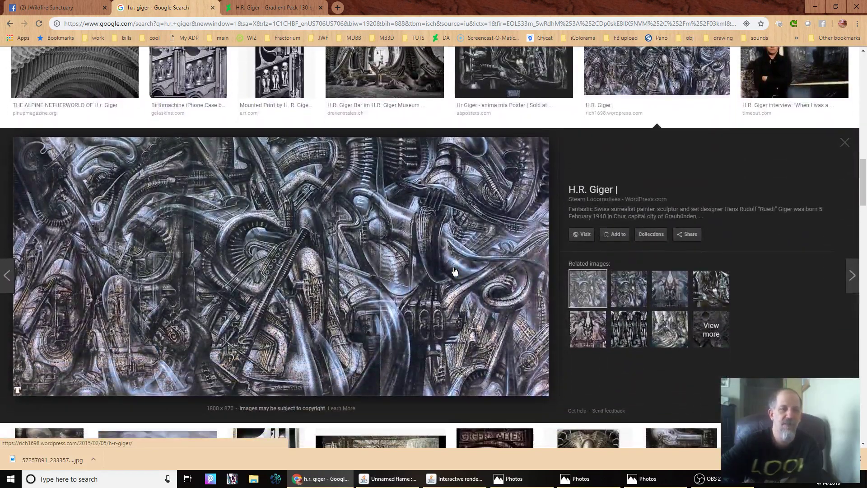
{"action": "scroll", "coordinate": [454, 271], "scroll_direction": "up", "scroll_amount": 10}
{"action": "scroll", "coordinate": [454, 271], "scroll_direction": "up", "scroll_amount": 5}
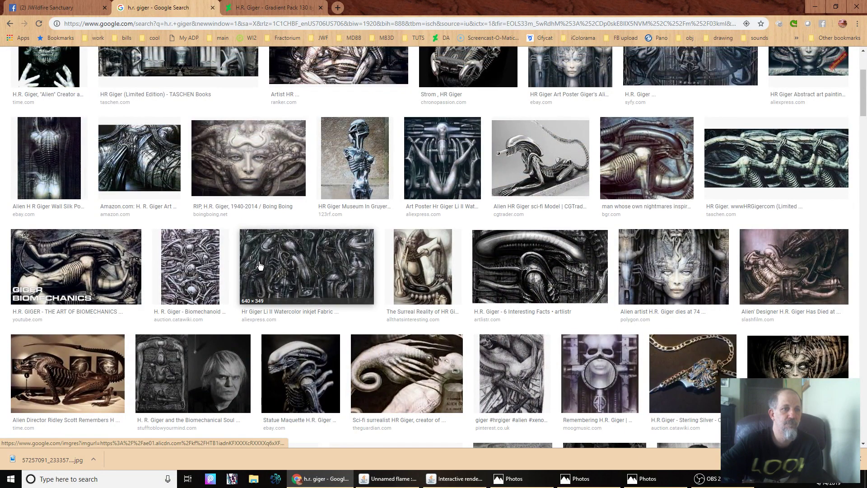
{"action": "scroll", "coordinate": [246, 309], "scroll_direction": "up", "scroll_amount": 3}
{"action": "scroll", "coordinate": [294, 244], "scroll_direction": "down", "scroll_amount": 5}
{"action": "scroll", "coordinate": [294, 244], "scroll_direction": "down", "scroll_amount": 12}
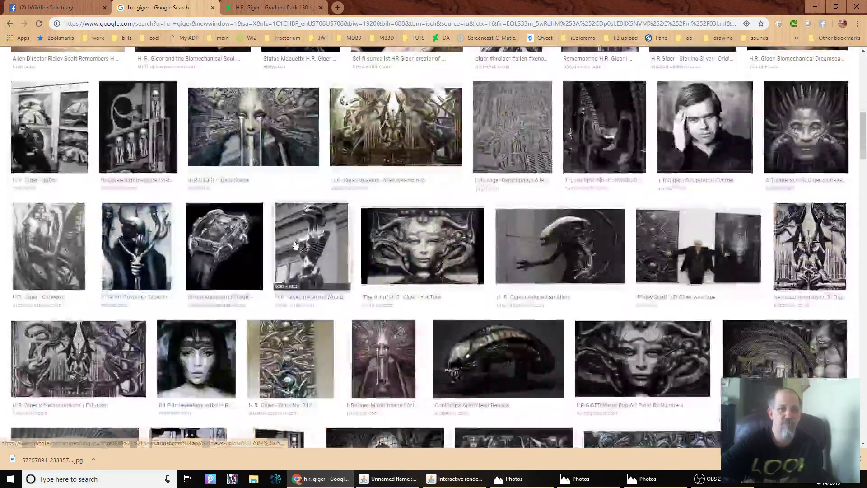
{"action": "scroll", "coordinate": [294, 244], "scroll_direction": "up", "scroll_amount": 10}
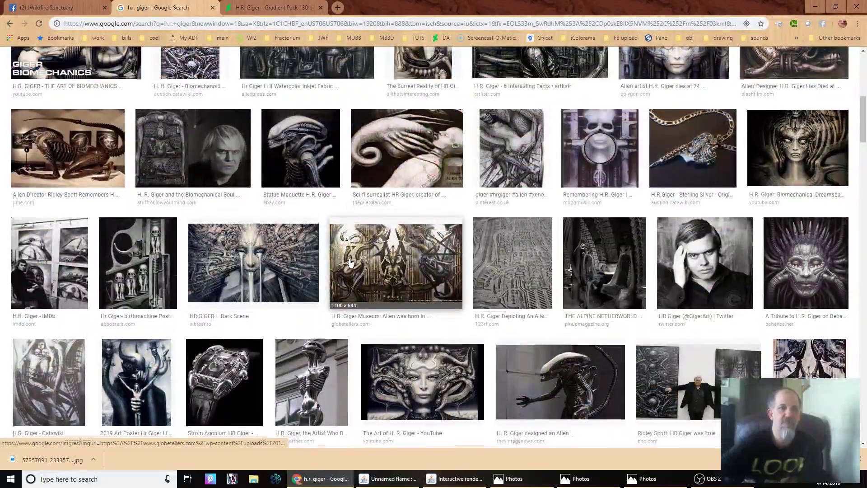
{"action": "scroll", "coordinate": [357, 257], "scroll_direction": "up", "scroll_amount": 7}
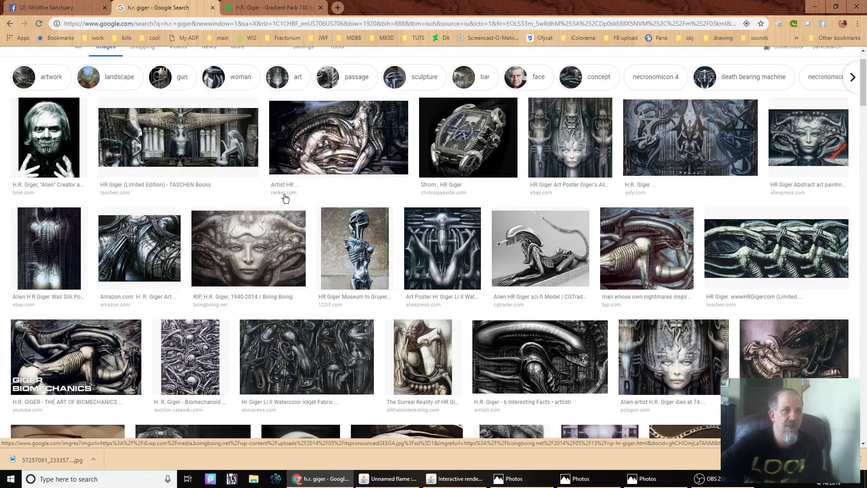
- Examine the H.R. Giger - Gradient Pack 130 page on DeviantArt, including its gradient swatches and description
{"action": "left_click", "coordinate": [260, 5]}
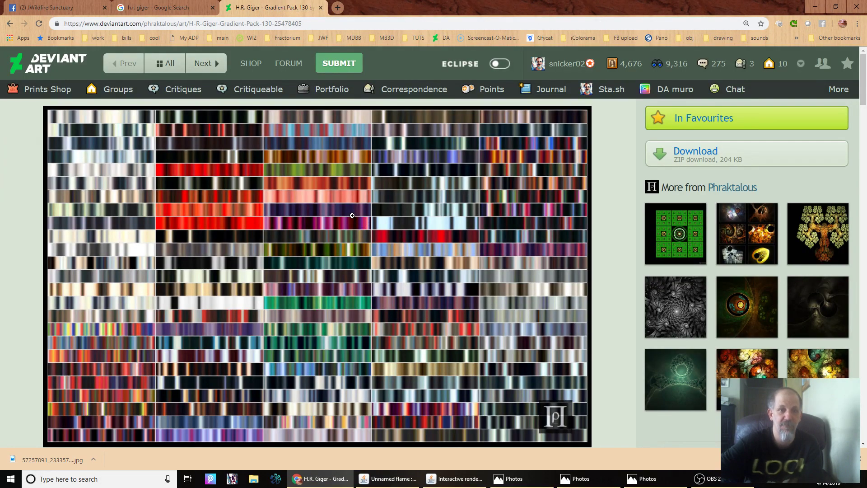
{"action": "scroll", "coordinate": [352, 215], "scroll_direction": "down", "scroll_amount": 3}
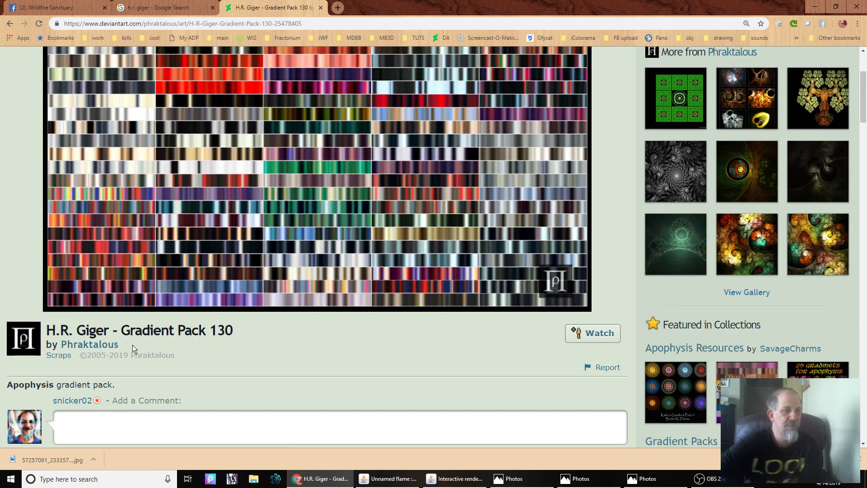
{"action": "scroll", "coordinate": [227, 364], "scroll_direction": "up", "scroll_amount": 3}
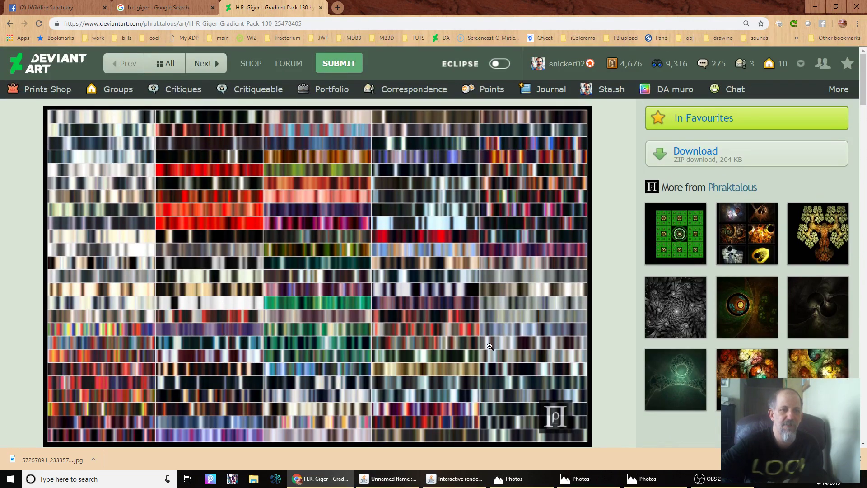
{"action": "scroll", "coordinate": [363, 311], "scroll_direction": "down", "scroll_amount": 3}
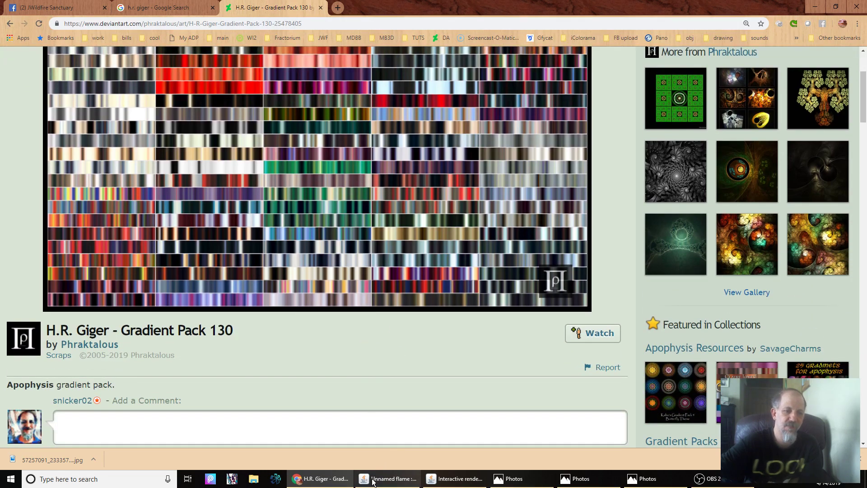
- Switch to Photos and compare the three open fractal renders: the purple, the dark blue and the red one
{"action": "left_click", "coordinate": [542, 479]}
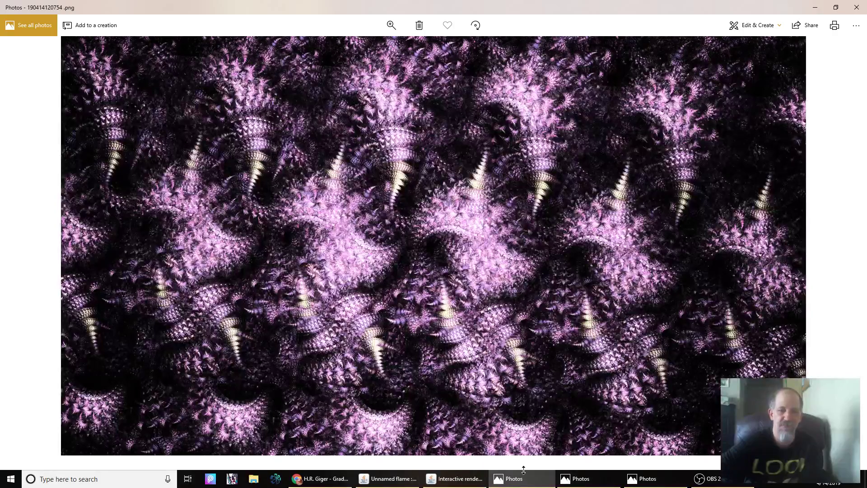
{"action": "left_click", "coordinate": [586, 480]}
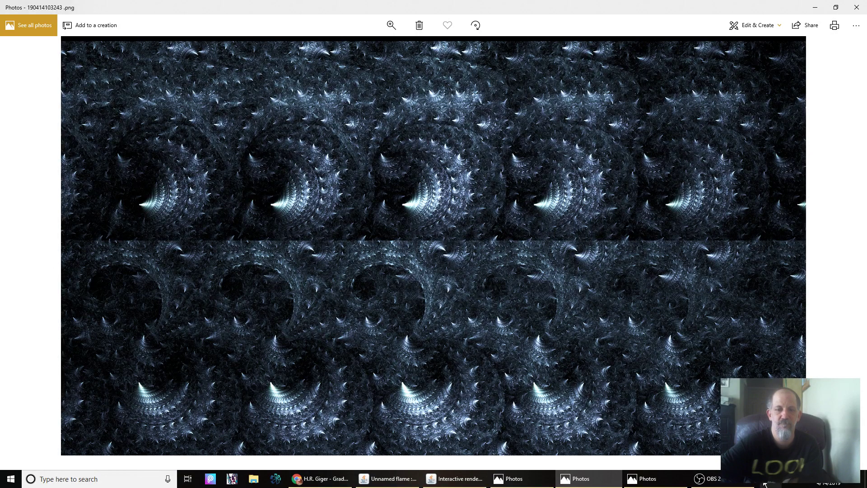
{"action": "left_click", "coordinate": [654, 481]}
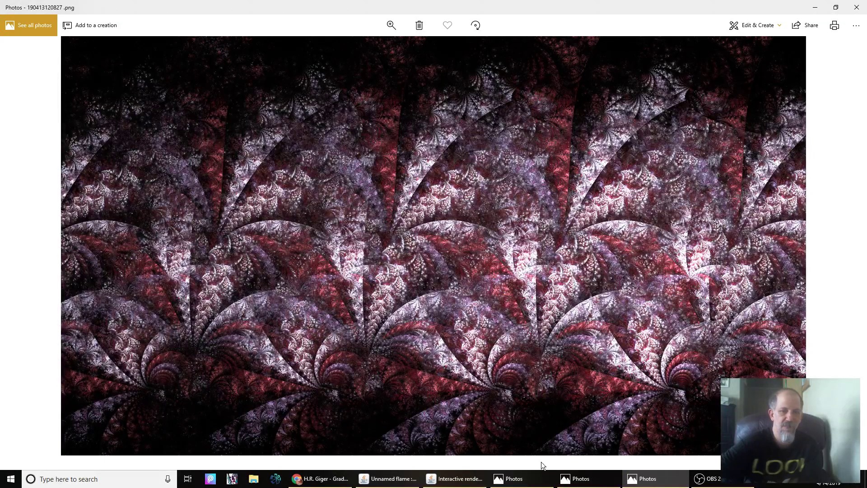
{"action": "left_click", "coordinate": [582, 479]}
{"action": "left_click", "coordinate": [523, 478]}
{"action": "left_click", "coordinate": [550, 482]}
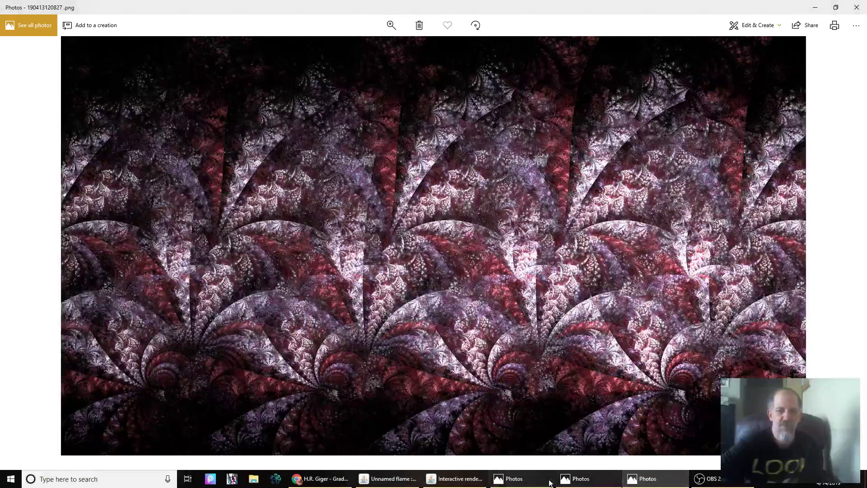
{"action": "left_click", "coordinate": [523, 480]}
{"action": "left_click", "coordinate": [582, 478]}
{"action": "left_click", "coordinate": [524, 480]}
{"action": "left_click", "coordinate": [644, 481]}
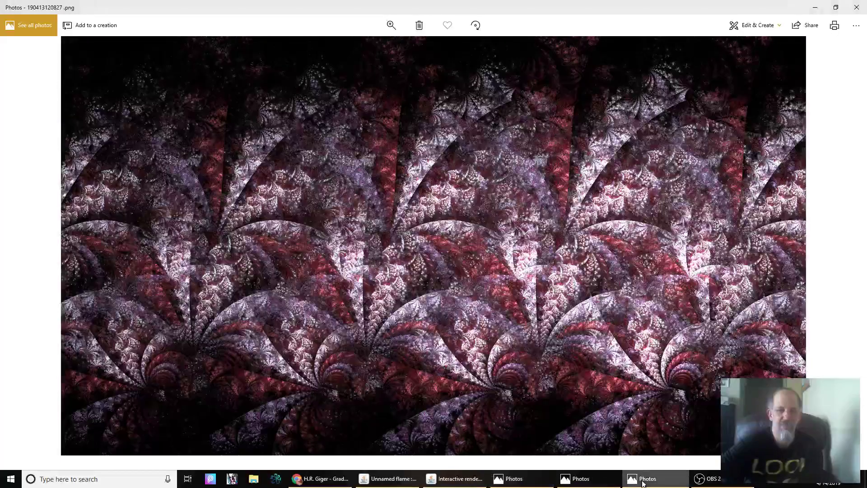
{"action": "left_click", "coordinate": [582, 479]}
{"action": "left_click", "coordinate": [523, 480]}
{"action": "left_click", "coordinate": [573, 483]}
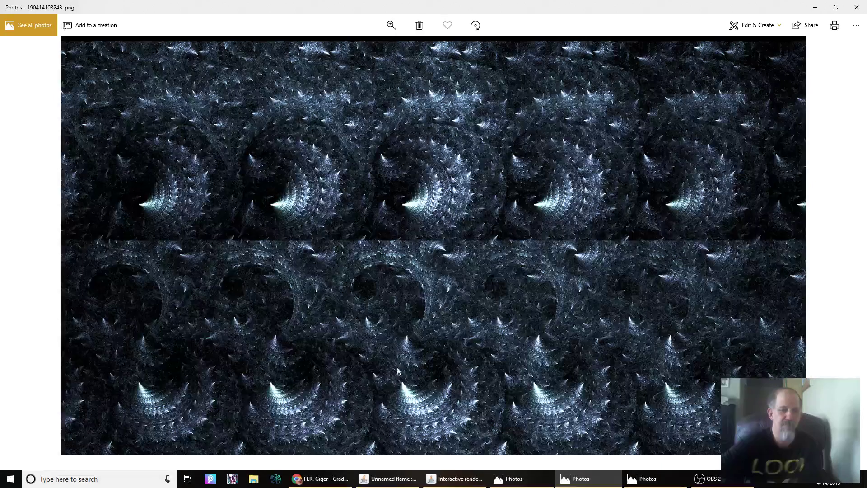
- Switch to JWildfire, start a new flame from scratch and add one transformation
{"action": "left_click", "coordinate": [389, 479]}
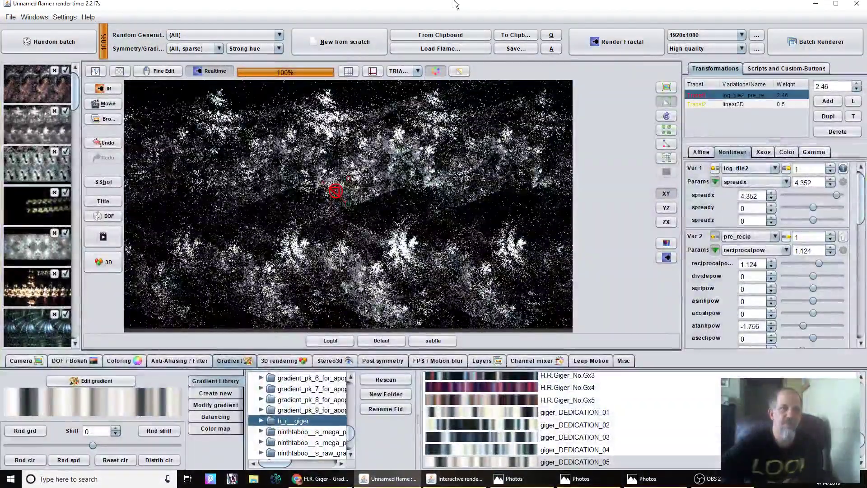
{"action": "left_click", "coordinate": [330, 40]}
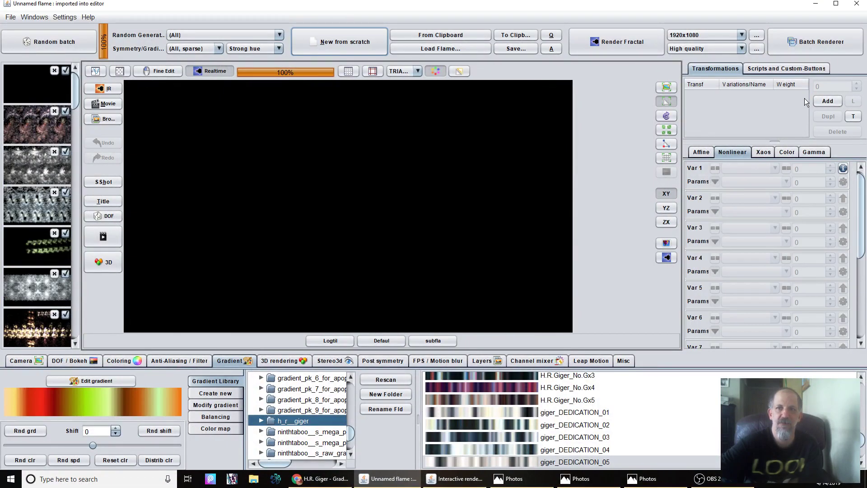
{"action": "left_click", "coordinate": [826, 101]}
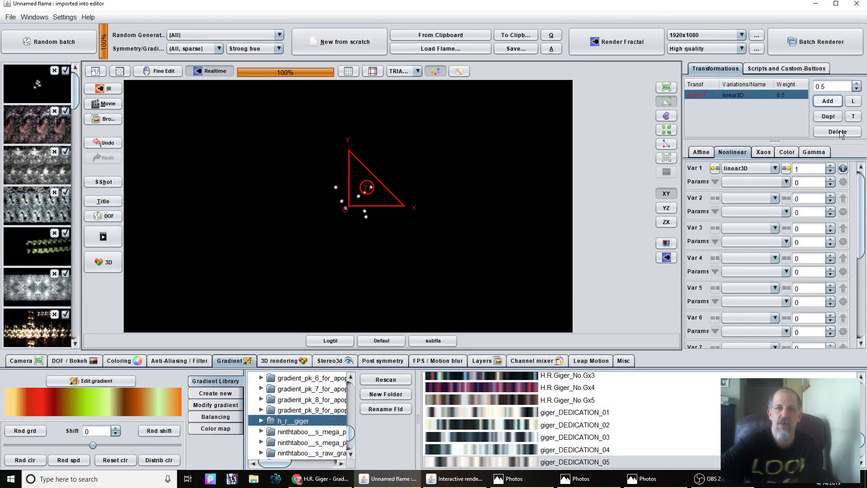
{"action": "left_click", "coordinate": [752, 166]}
{"action": "left_click", "coordinate": [753, 165]}
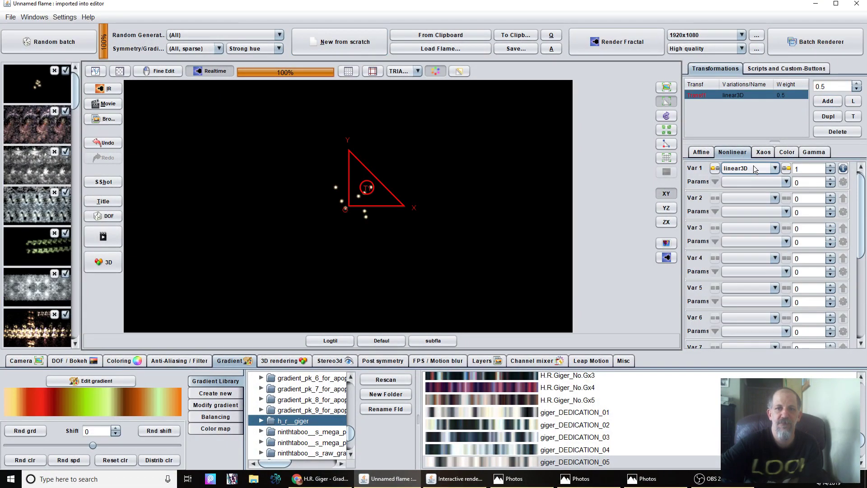
{"action": "left_click", "coordinate": [753, 165]}
{"action": "left_click", "coordinate": [631, 319]}
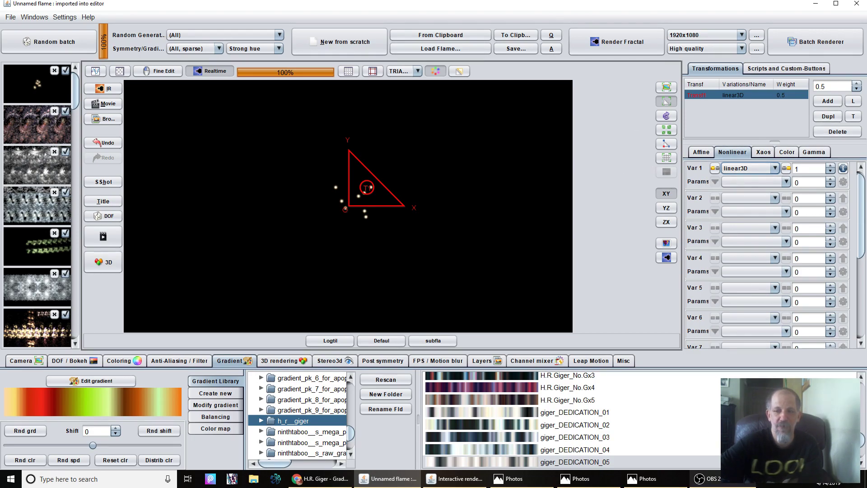
{"action": "key", "text": "super+d"}
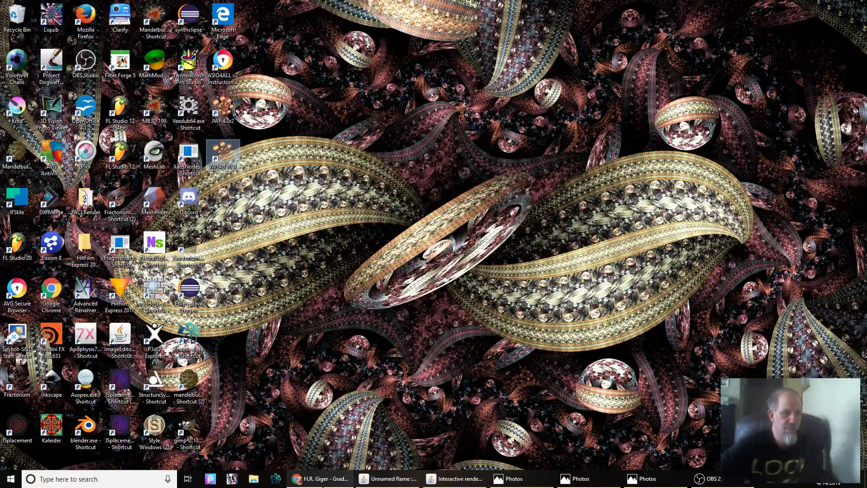
{"action": "left_click", "coordinate": [318, 479]}
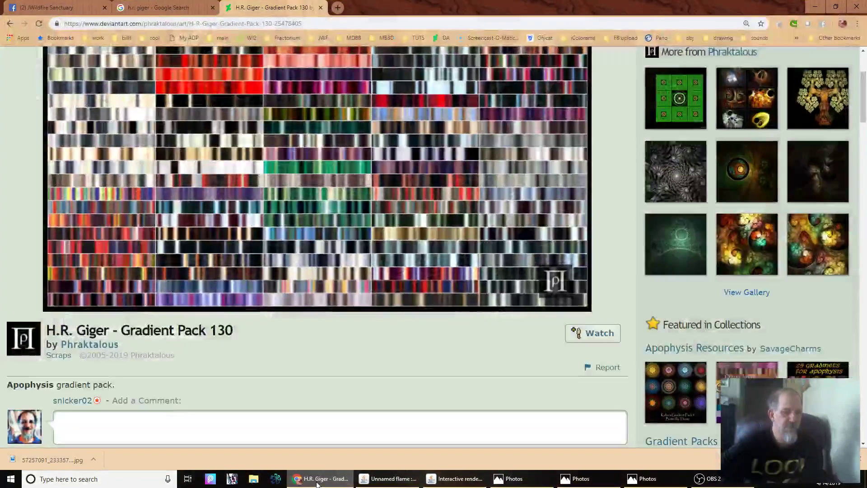
{"action": "left_click", "coordinate": [361, 479]}
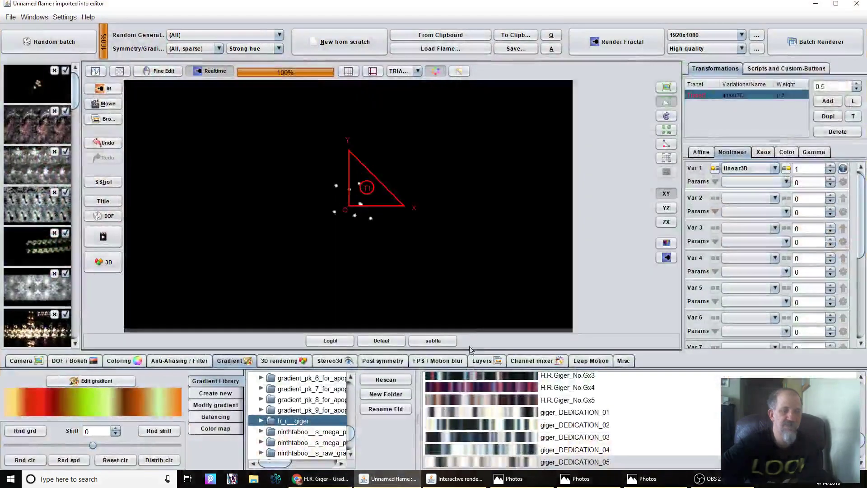
- Set the transformation's first variation to log_tile2 and apply the giger_DEDICATION_05 gradient from the h_r__giger folder
{"action": "left_click", "coordinate": [733, 169]}
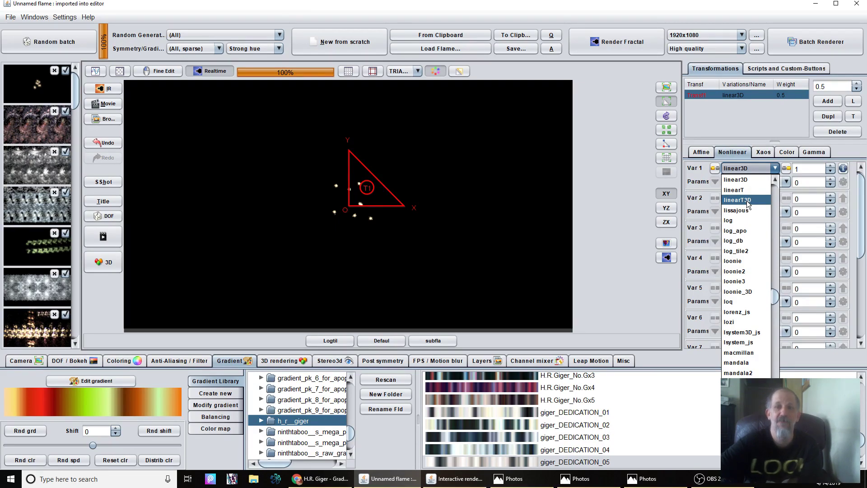
{"action": "left_click", "coordinate": [747, 250]}
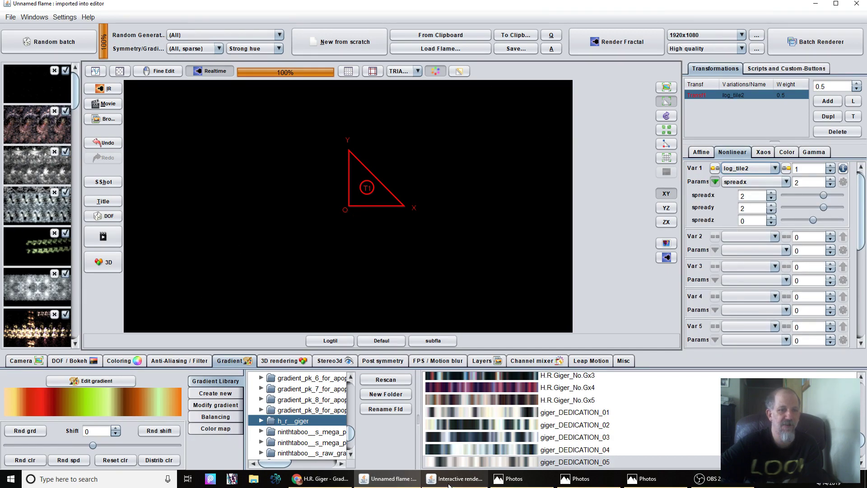
{"action": "left_click", "coordinate": [442, 425]}
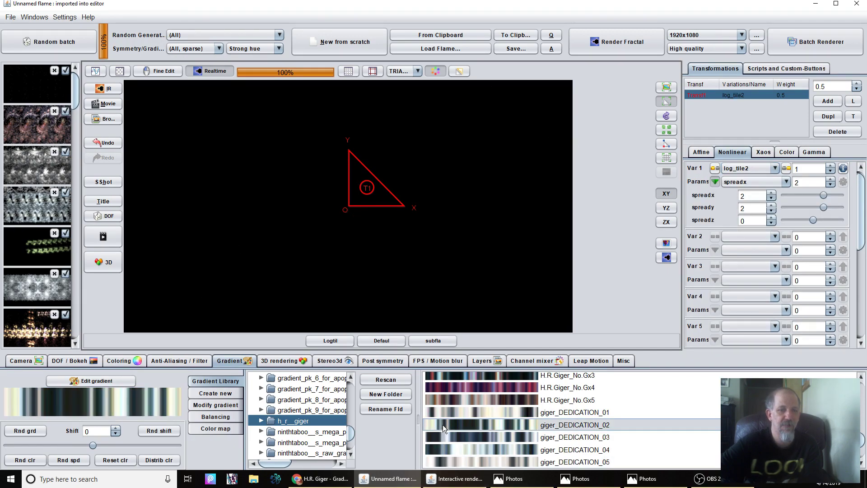
{"action": "left_click", "coordinate": [467, 457]}
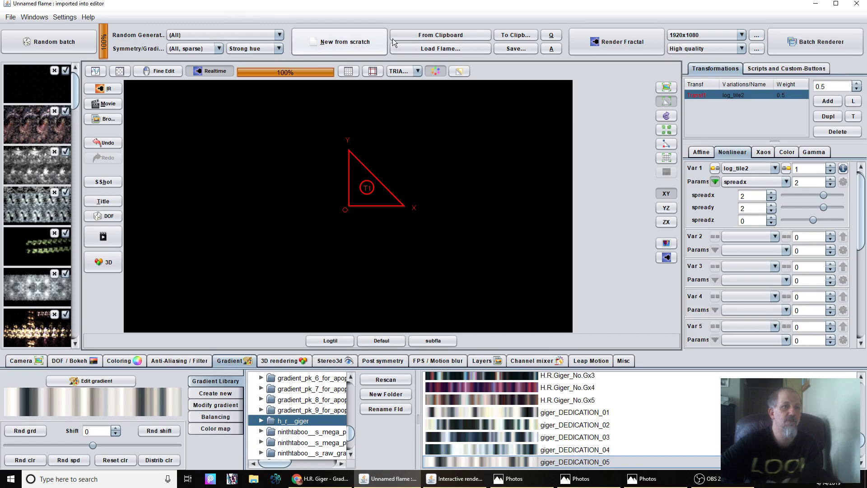
- Set the log_tile2 variation's spready to 0 and its spreadx to 1
{"action": "left_click", "coordinate": [792, 205]}
{"action": "left_click", "coordinate": [792, 205]}
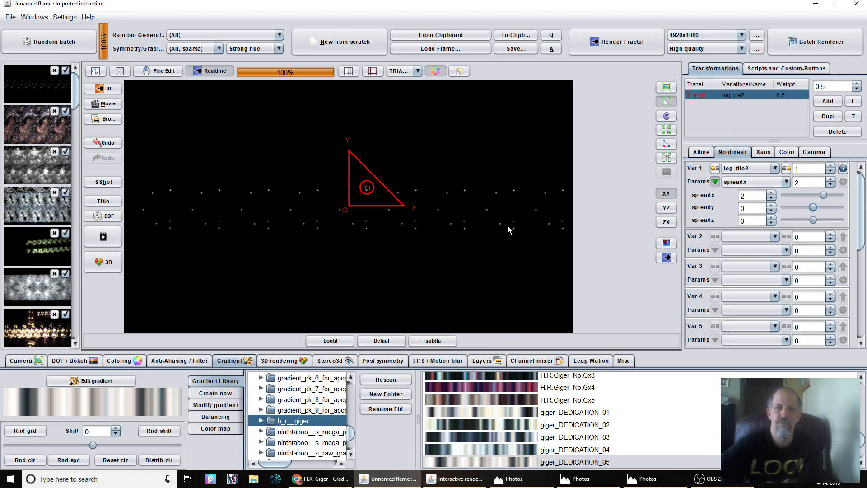
{"action": "left_click", "coordinate": [792, 194]}
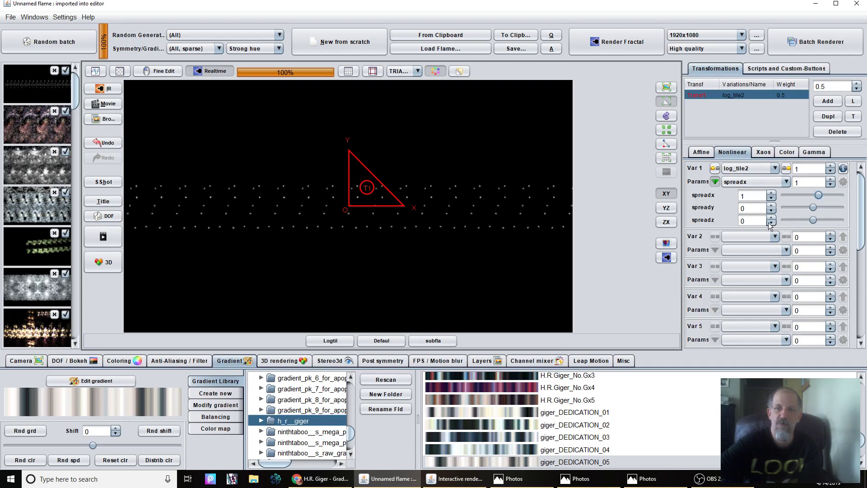
- Add pre_recip as the transformation's second variation with an amount of 1
{"action": "left_click", "coordinate": [747, 236]}
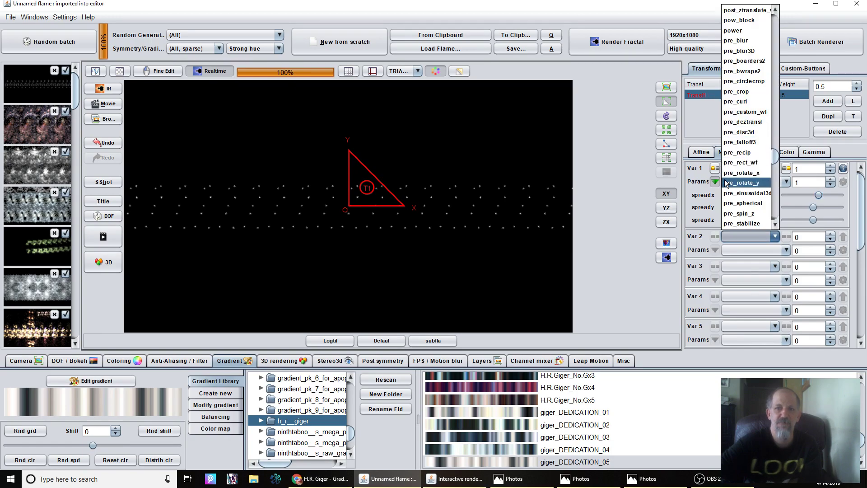
{"action": "scroll", "coordinate": [745, 135], "scroll_direction": "down", "scroll_amount": 3}
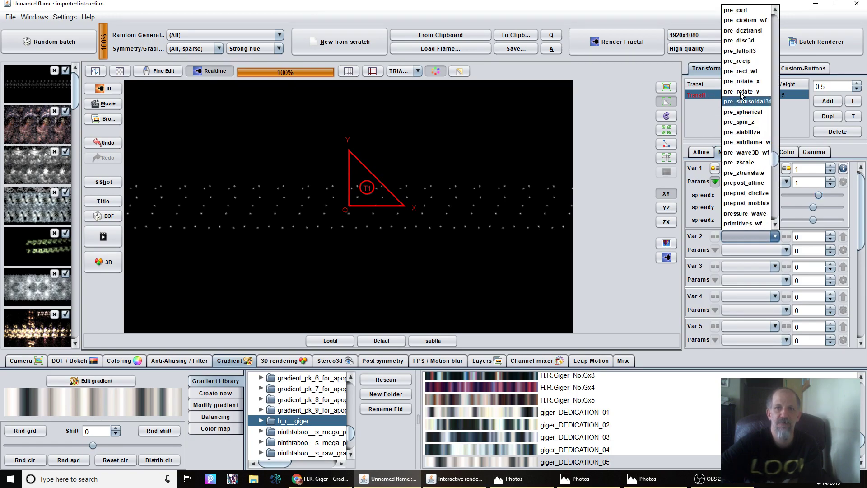
{"action": "left_click", "coordinate": [744, 61]}
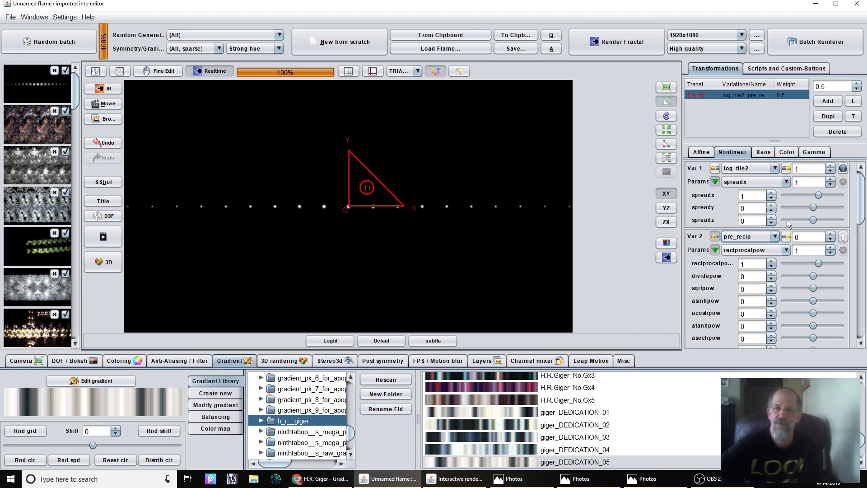
{"action": "left_click", "coordinate": [811, 240]}
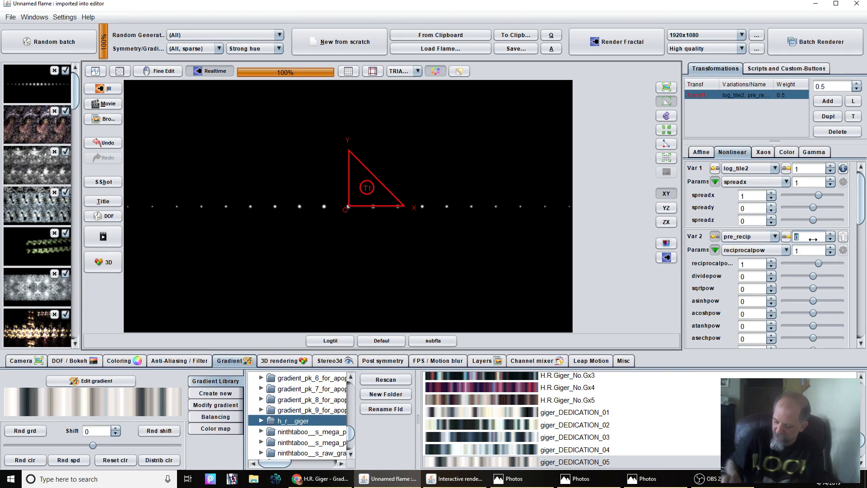
{"action": "type", "text": "1"}
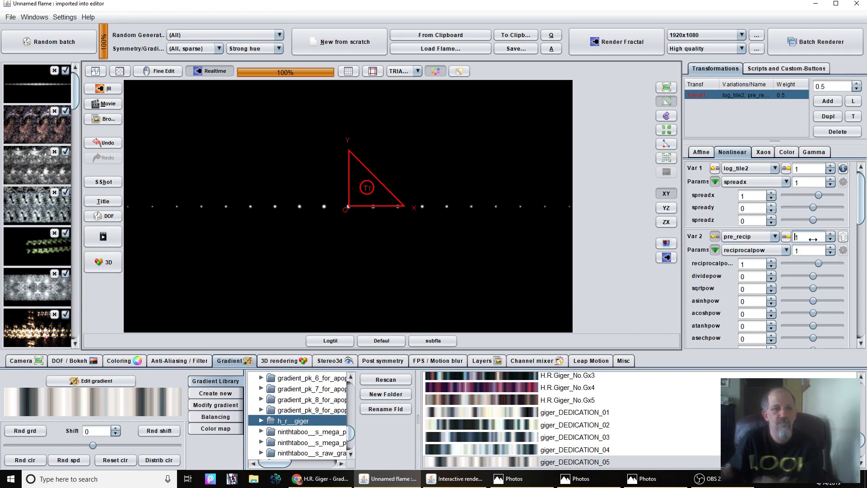
{"action": "key", "text": "Return"}
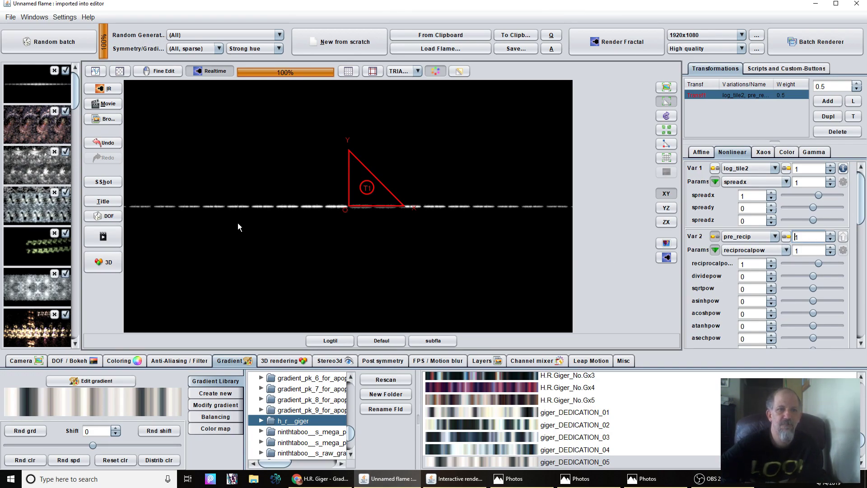
- Try a freehand rotation of the transformation, reset it, and rotate it 90 degrees in two 45-degree increments
{"action": "left_click_drag", "start_coordinate": [226, 226], "coordinate": [557, 186]}
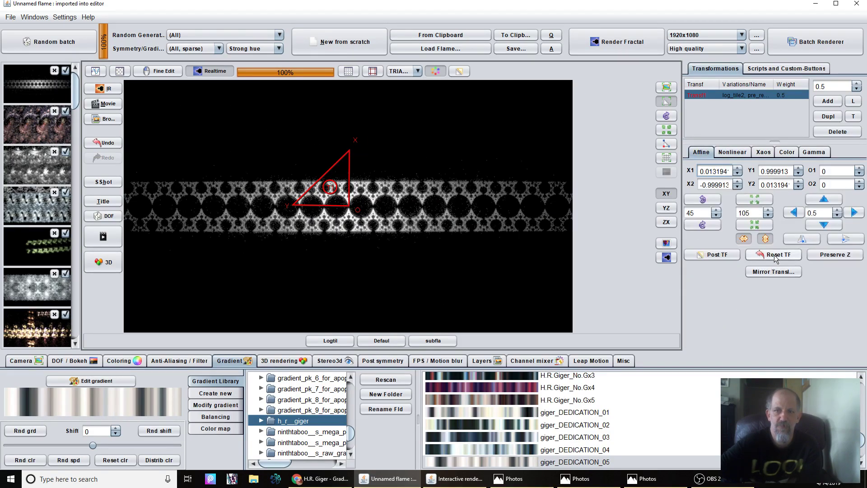
{"action": "left_click", "coordinate": [762, 252]}
{"action": "left_click", "coordinate": [699, 199]}
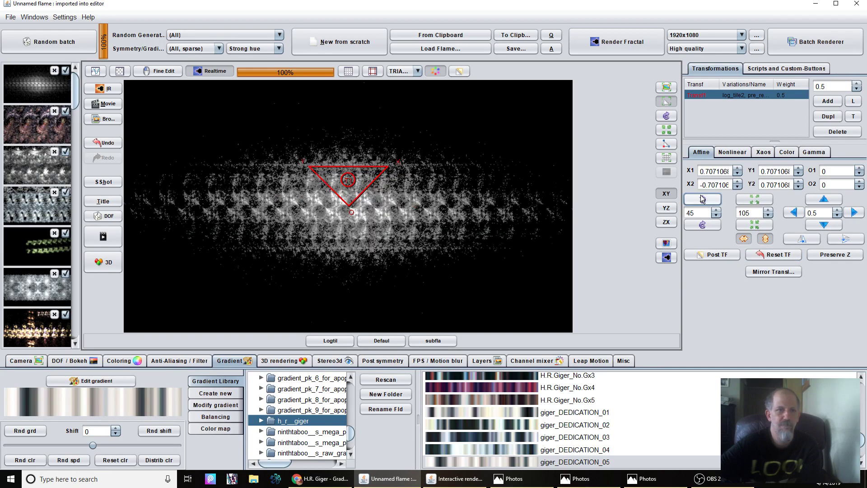
{"action": "left_click", "coordinate": [709, 199]}
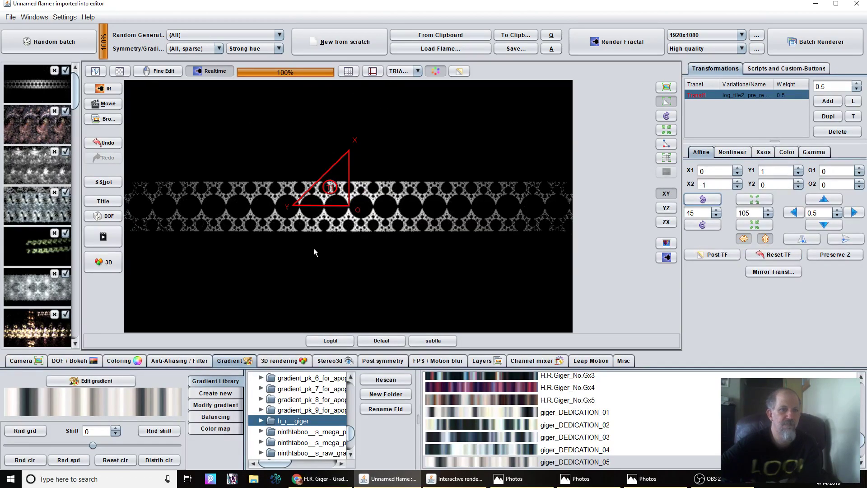
- Enlarge the fractal in the camera settings by raising pixels per unit to 163.06875
{"action": "left_click", "coordinate": [29, 359]}
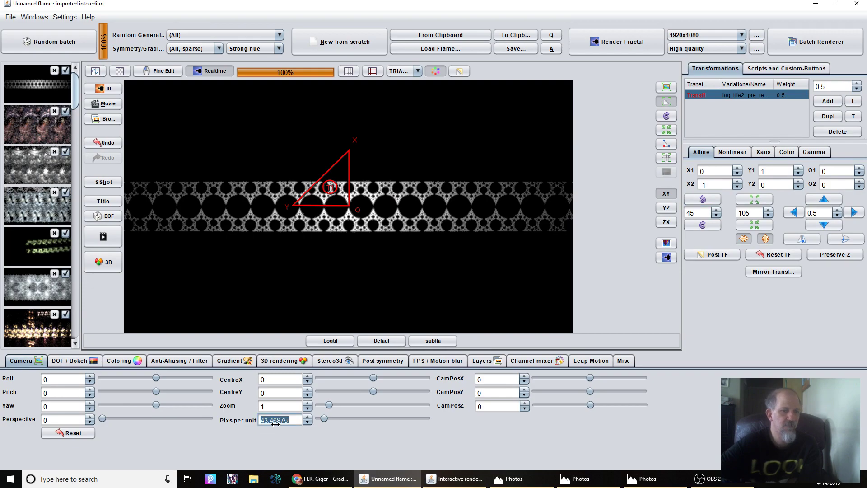
{"action": "left_click_drag", "start_coordinate": [275, 424], "coordinate": [441, 381]}
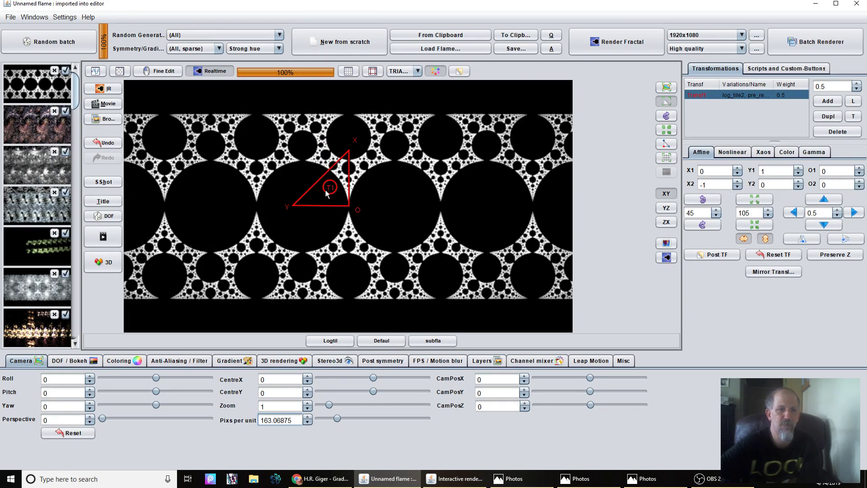
- Try smaller sizes for the transformation's triangle and return it to a scale of 1
{"action": "scroll", "coordinate": [326, 193], "scroll_direction": "down", "scroll_amount": 2}
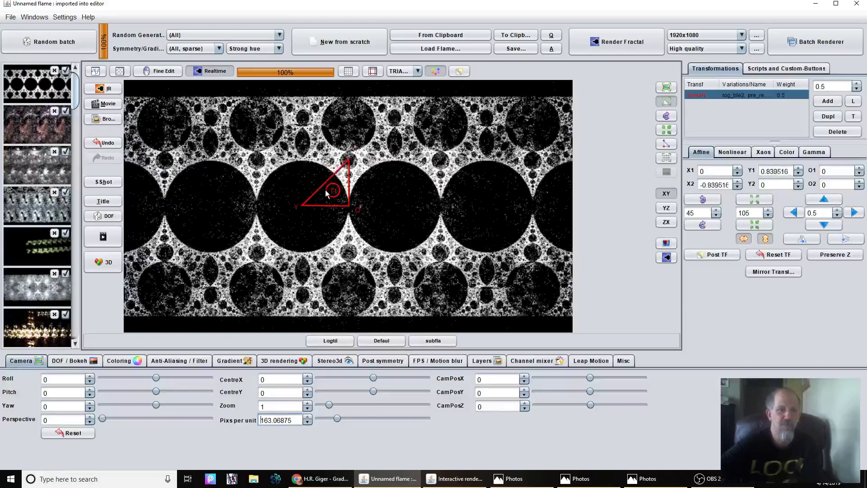
{"action": "scroll", "coordinate": [326, 193], "scroll_direction": "down", "scroll_amount": 4}
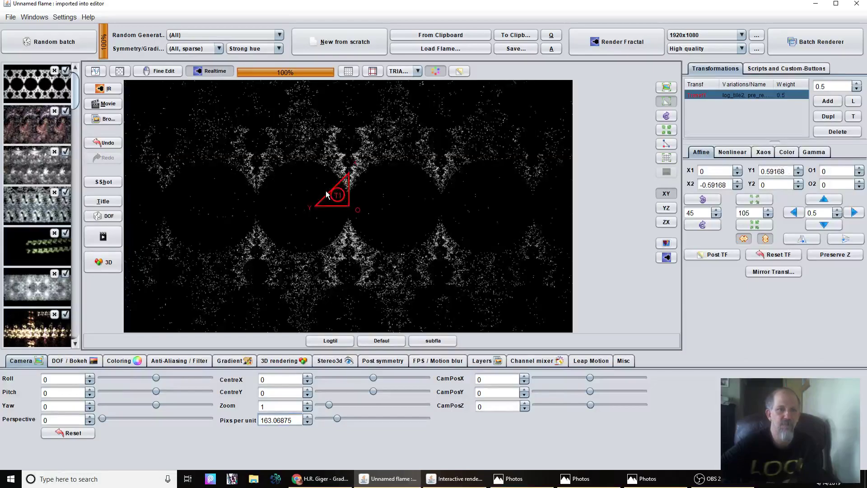
{"action": "scroll", "coordinate": [326, 193], "scroll_direction": "up", "scroll_amount": 2}
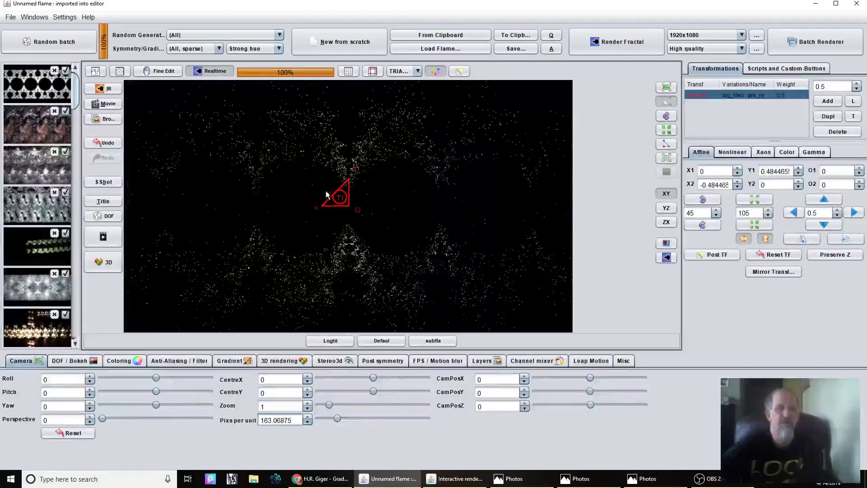
{"action": "scroll", "coordinate": [326, 193], "scroll_direction": "up", "scroll_amount": 5}
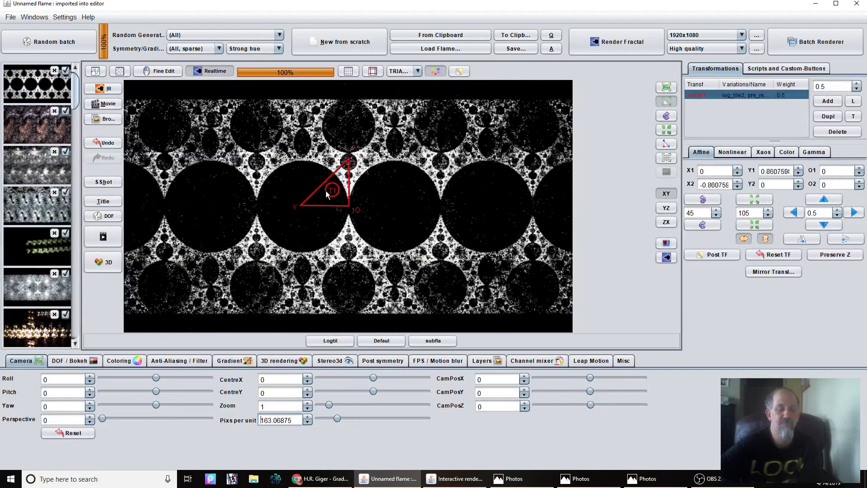
{"action": "scroll", "coordinate": [326, 193], "scroll_direction": "up", "scroll_amount": 2}
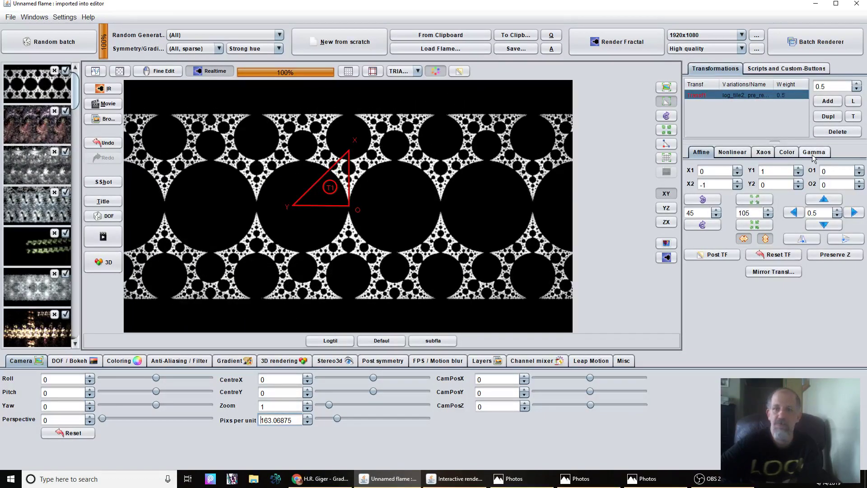
- Set the pre_recip variation's asinhpow parameter to 1
{"action": "left_click", "coordinate": [729, 153]}
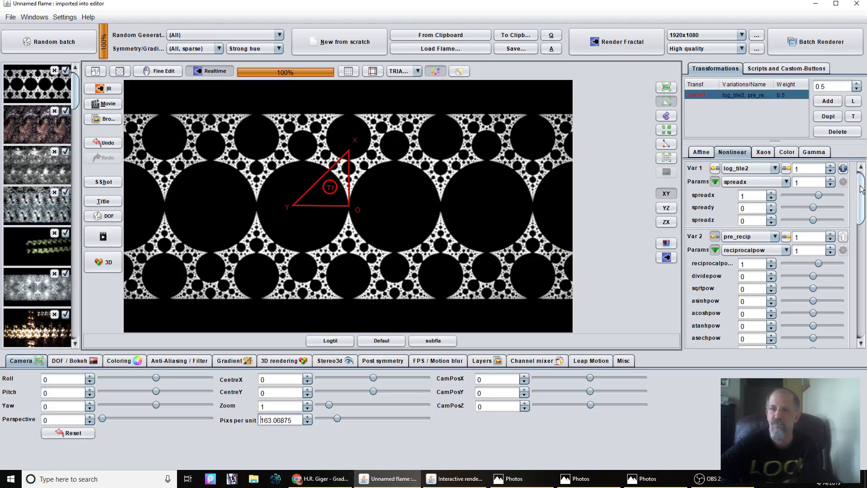
{"action": "left_click_drag", "start_coordinate": [860, 189], "coordinate": [860, 211]}
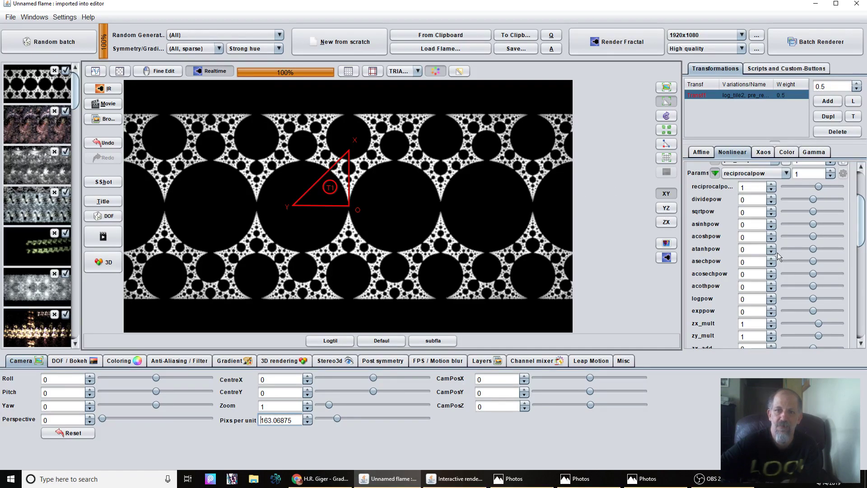
{"action": "left_click", "coordinate": [832, 223]}
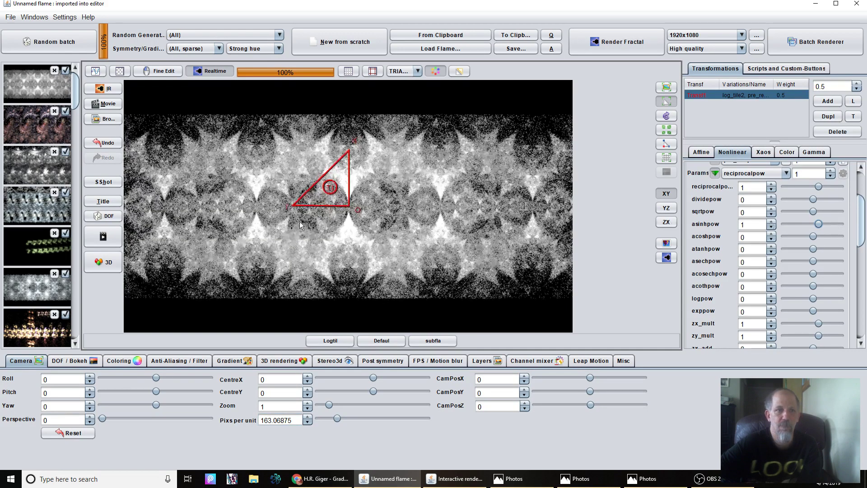
- Scale the transformation's triangle down to about a third of its size
{"action": "left_click", "coordinate": [342, 204]}
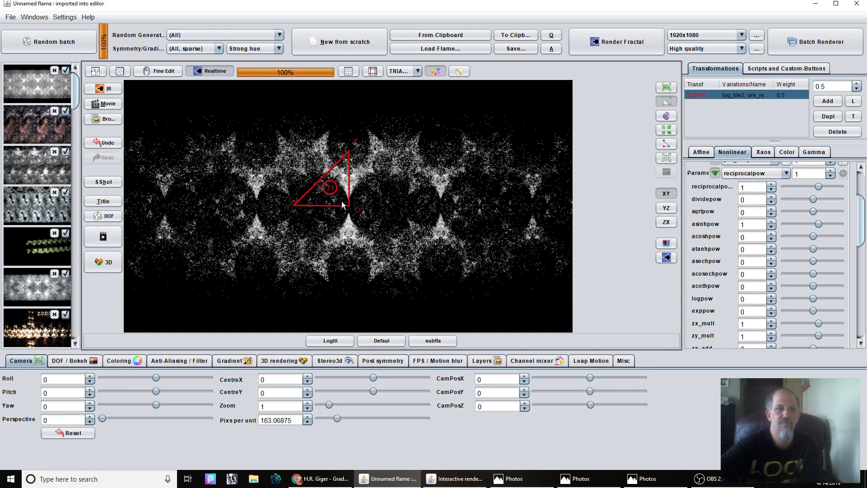
{"action": "scroll", "coordinate": [341, 204], "scroll_direction": "down", "scroll_amount": 5}
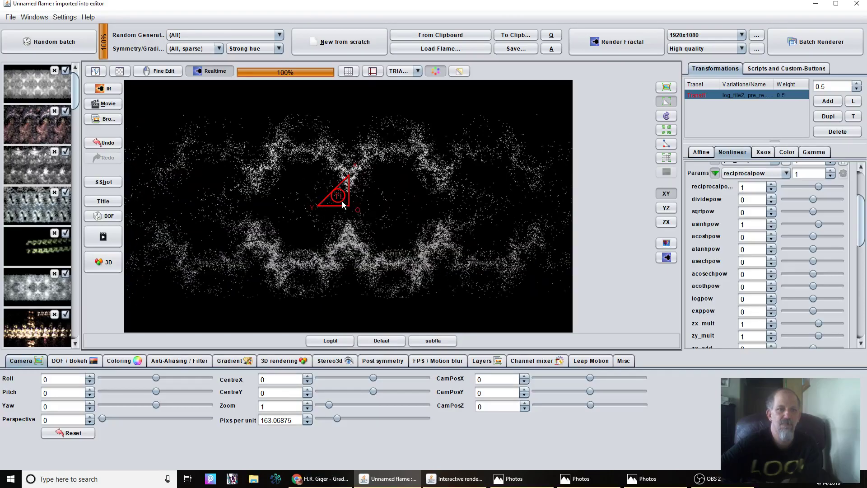
{"action": "scroll", "coordinate": [342, 204], "scroll_direction": "down", "scroll_amount": 3}
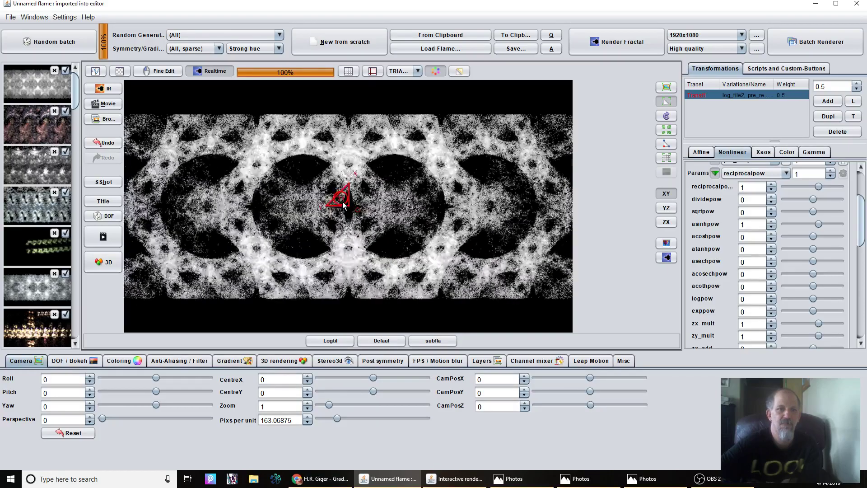
{"action": "scroll", "coordinate": [342, 204], "scroll_direction": "down", "scroll_amount": 2}
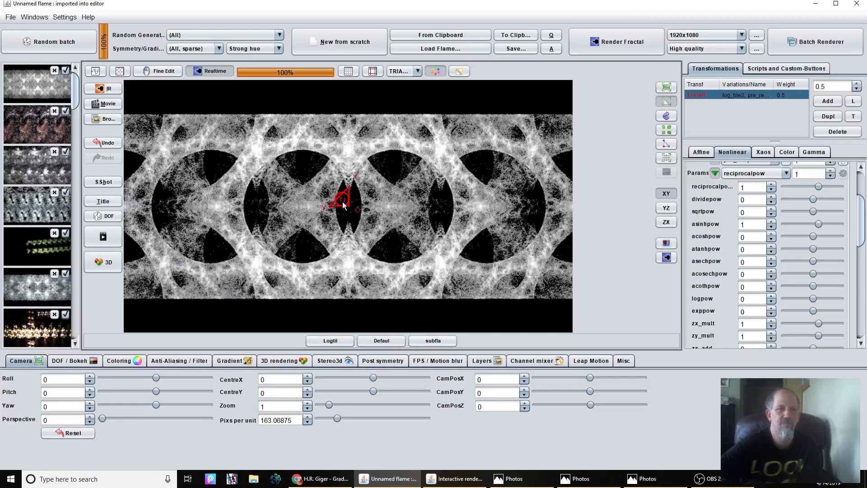
- Experiment with moving and rotating the small triangle, leaving it just below the preview's centre with its origin corner pointing down
{"action": "left_click_drag", "start_coordinate": [342, 201], "coordinate": [351, 229]}
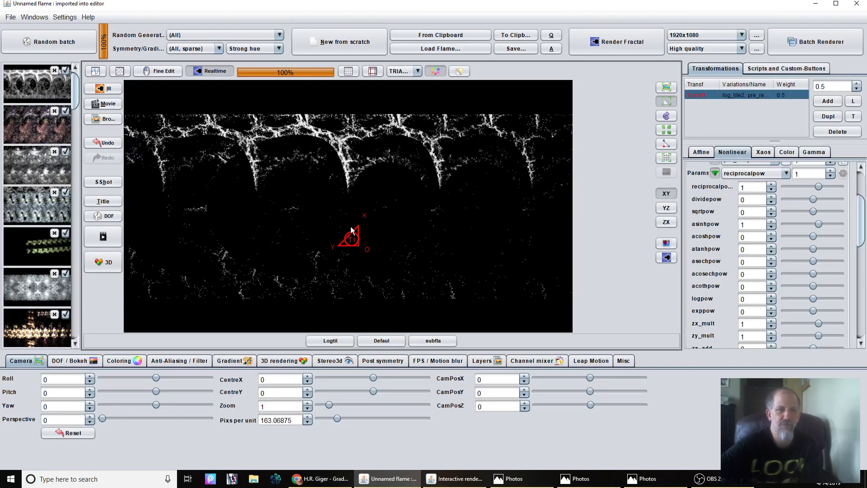
{"action": "left_click_drag", "start_coordinate": [351, 230], "coordinate": [143, 236]}
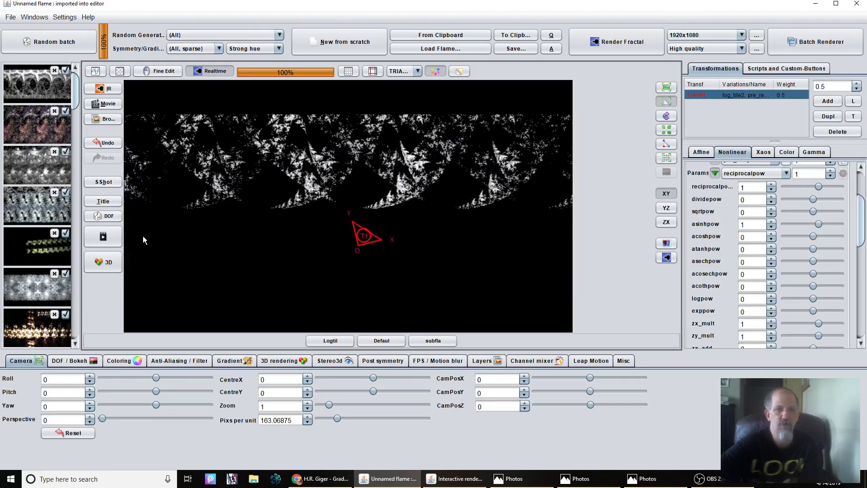
{"action": "left_click_drag", "start_coordinate": [357, 250], "coordinate": [405, 283]}
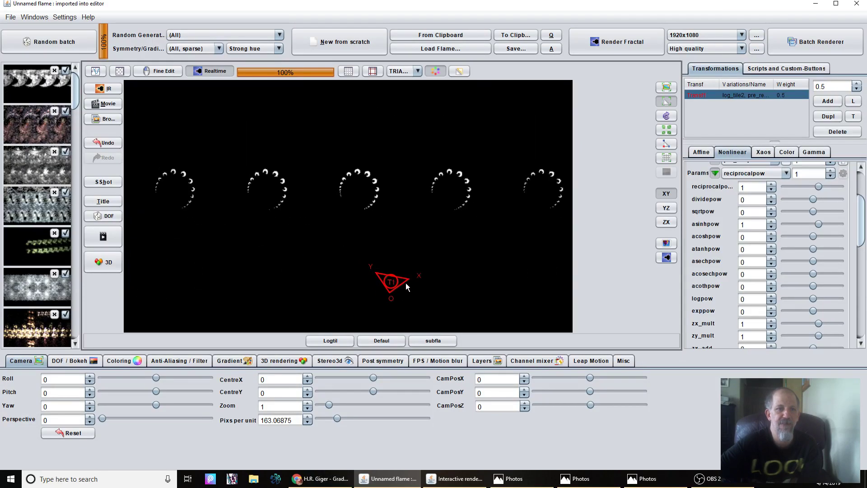
{"action": "mouse_move", "coordinate": [425, 246]}
{"action": "left_mouse_down"}
{"action": "mouse_move", "coordinate": [403, 211]}
{"action": "mouse_move", "coordinate": [348, 204]}
{"action": "mouse_move", "coordinate": [334, 194]}
{"action": "mouse_move", "coordinate": [351, 182]}
{"action": "mouse_move", "coordinate": [326, 174]}
{"action": "mouse_move", "coordinate": [319, 178]}
{"action": "mouse_move", "coordinate": [325, 198]}
{"action": "mouse_move", "coordinate": [292, 211]}
{"action": "mouse_move", "coordinate": [370, 226]}
{"action": "mouse_move", "coordinate": [353, 226]}
{"action": "mouse_move", "coordinate": [355, 218]}
{"action": "mouse_move", "coordinate": [357, 237]}
{"action": "mouse_move", "coordinate": [314, 221]}
{"action": "left_mouse_up"}
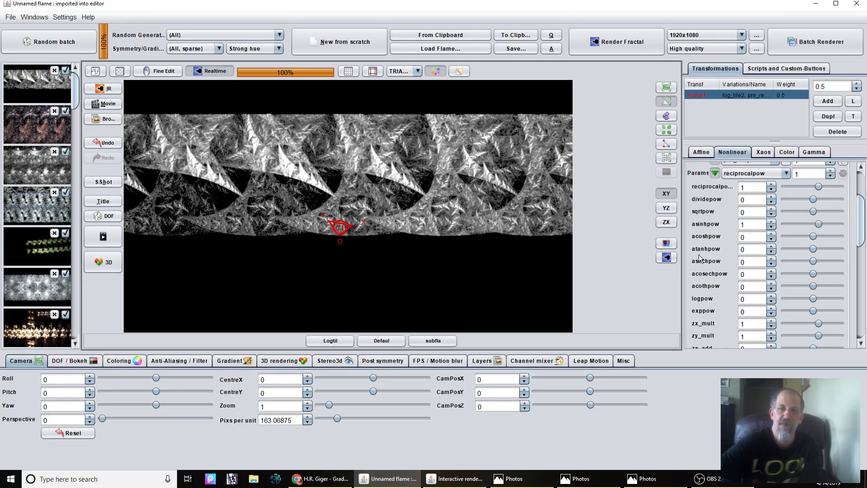
- Set pre_recip's atanhpow to 1 and move the triangle up to just above the preview's centre
{"action": "left_click", "coordinate": [829, 248]}
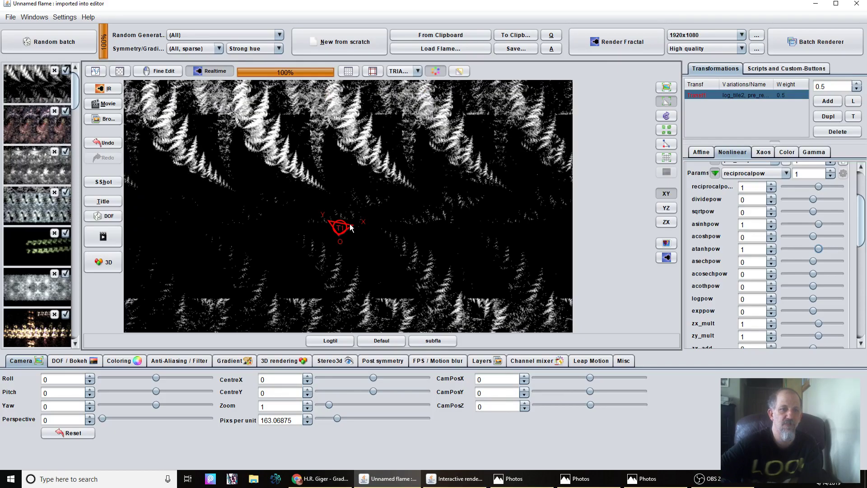
{"action": "left_click_drag", "start_coordinate": [350, 225], "coordinate": [346, 188]}
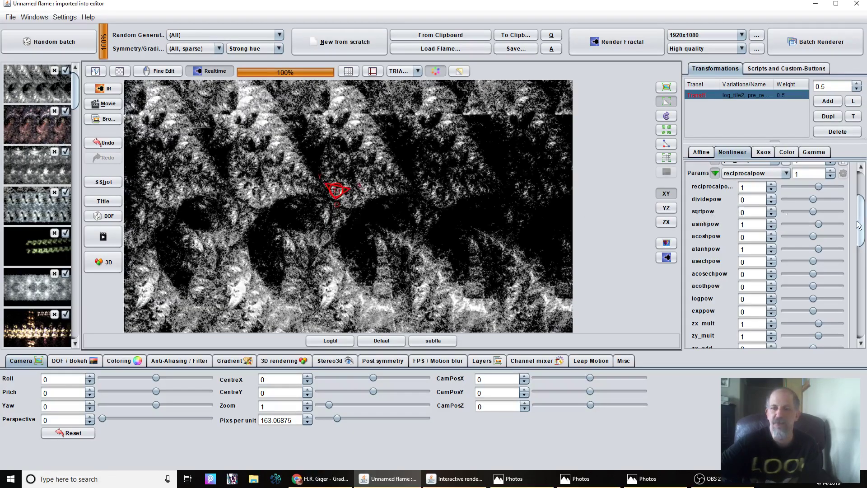
- Set log_tile2's spreadx to 0.528 and try new triangle positions, ending slightly left of the preview's centre
{"action": "left_click_drag", "start_coordinate": [862, 226], "coordinate": [863, 195]}
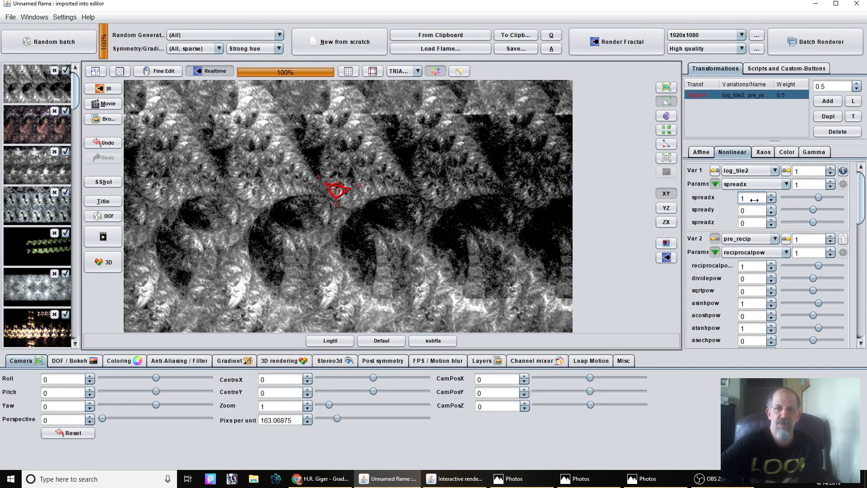
{"action": "left_click_drag", "start_coordinate": [746, 200], "coordinate": [685, 214]}
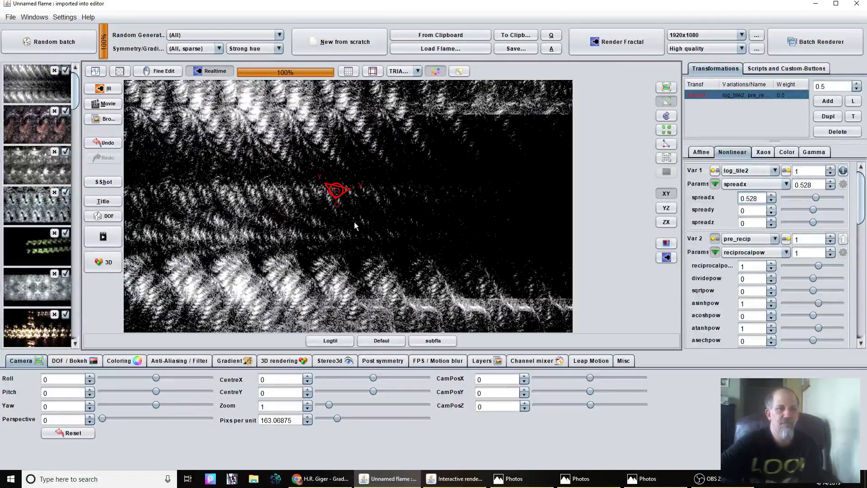
{"action": "left_click_drag", "start_coordinate": [337, 222], "coordinate": [350, 202]}
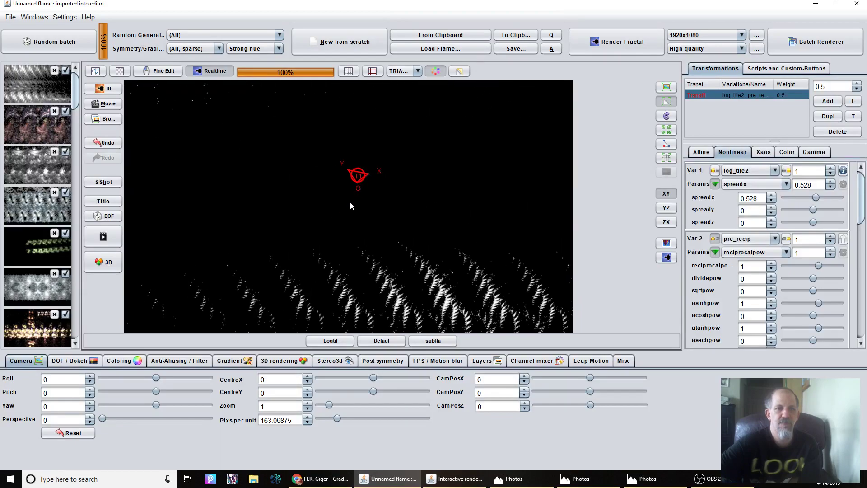
{"action": "mouse_move", "coordinate": [312, 227]}
{"action": "left_mouse_down"}
{"action": "mouse_move", "coordinate": [316, 242]}
{"action": "mouse_move", "coordinate": [321, 228]}
{"action": "left_mouse_up"}
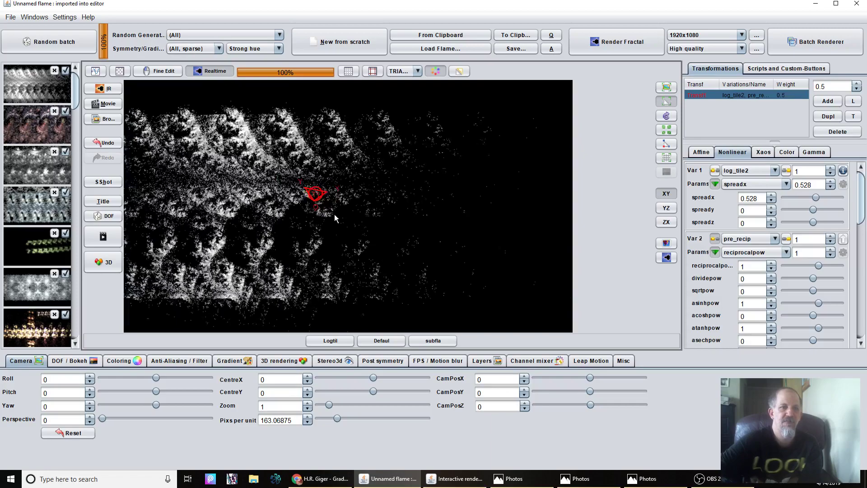
- Rotate the small triangle nearly upright, nudge it to just above and left of the preview's centre, and set the pixels per unit to 143.86875
{"action": "left_click_drag", "start_coordinate": [334, 214], "coordinate": [301, 204]}
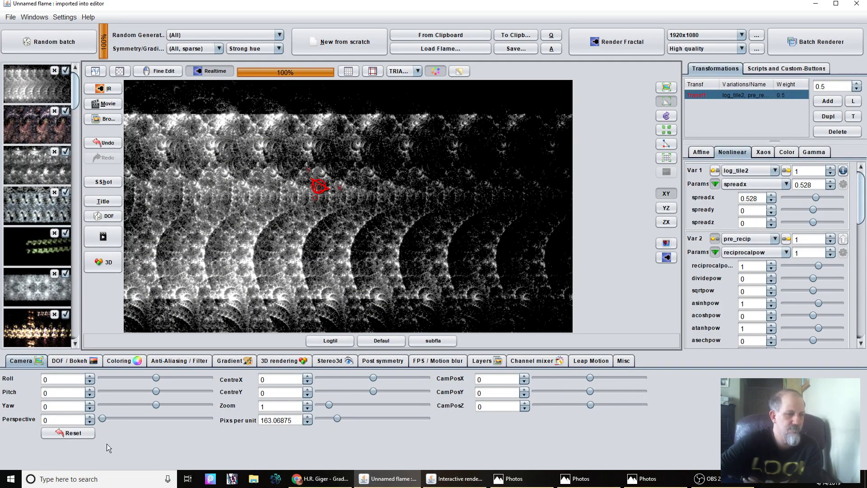
{"action": "left_click_drag", "start_coordinate": [271, 420], "coordinate": [252, 424]}
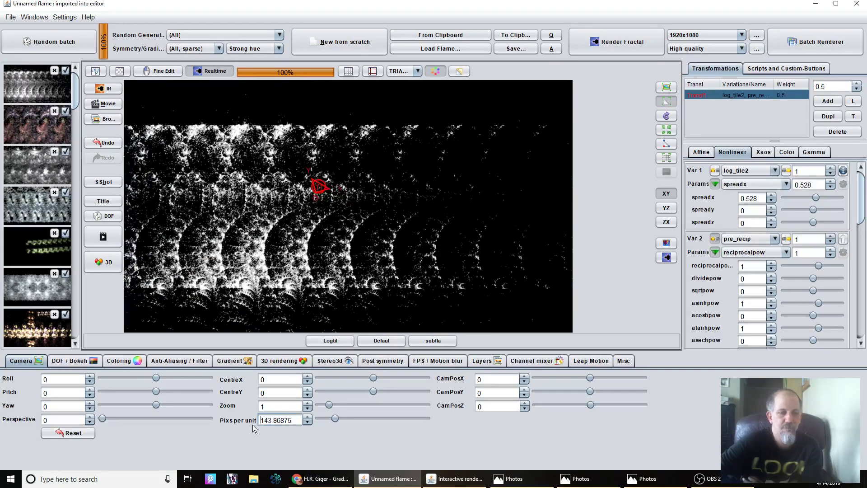
{"action": "left_click", "coordinate": [307, 417]}
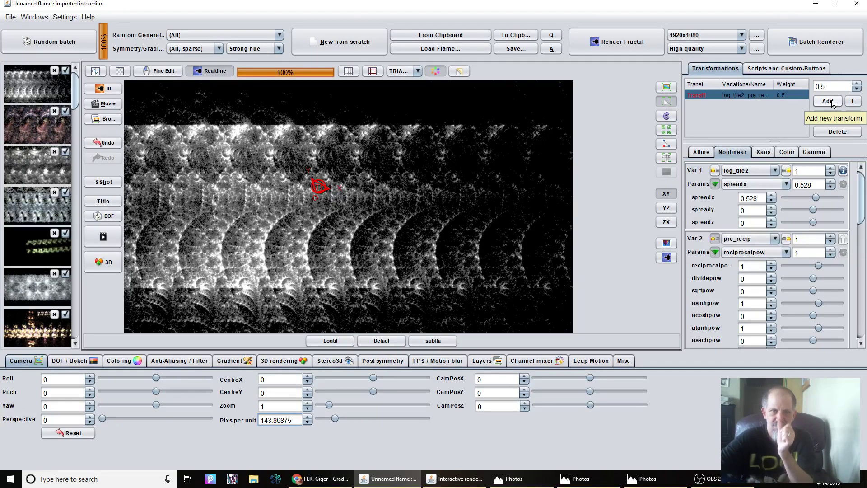
- Add a second transformation, scale its triangle down to about a third, and move it above and left of the first one
{"action": "left_click", "coordinate": [831, 99]}
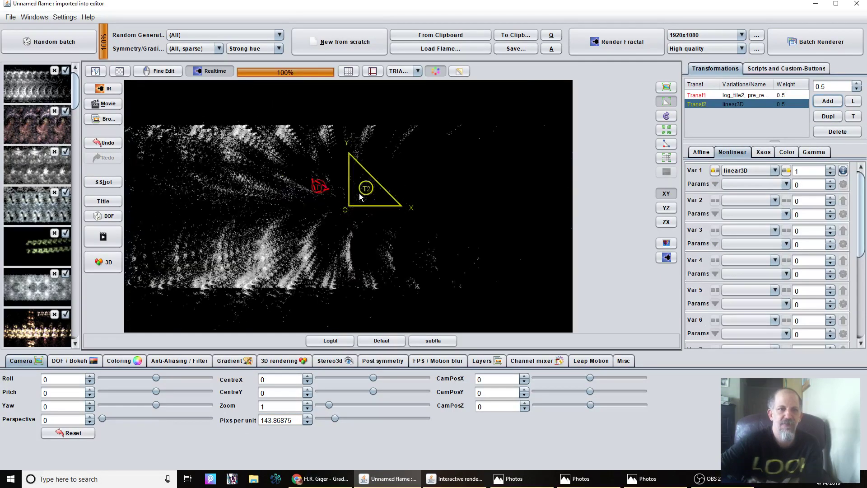
{"action": "scroll", "coordinate": [360, 195], "scroll_direction": "down", "scroll_amount": 5}
{"action": "left_click_drag", "start_coordinate": [360, 195], "coordinate": [292, 103]}
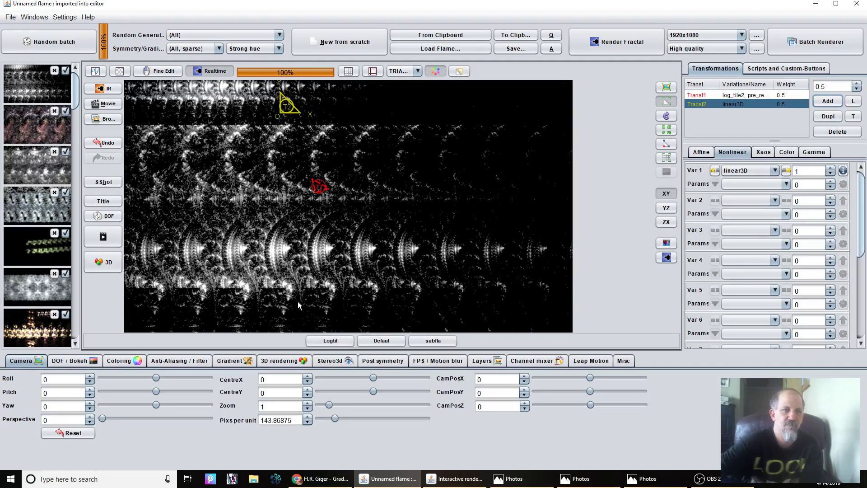
{"action": "left_click_drag", "start_coordinate": [346, 226], "coordinate": [253, 144]}
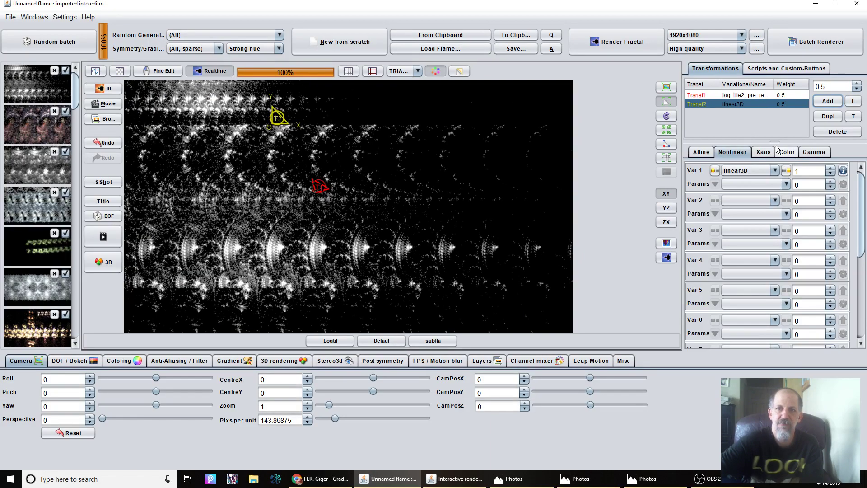
- Set the second transformation's draw mode to HIDDEN
{"action": "left_click", "coordinate": [788, 153]}
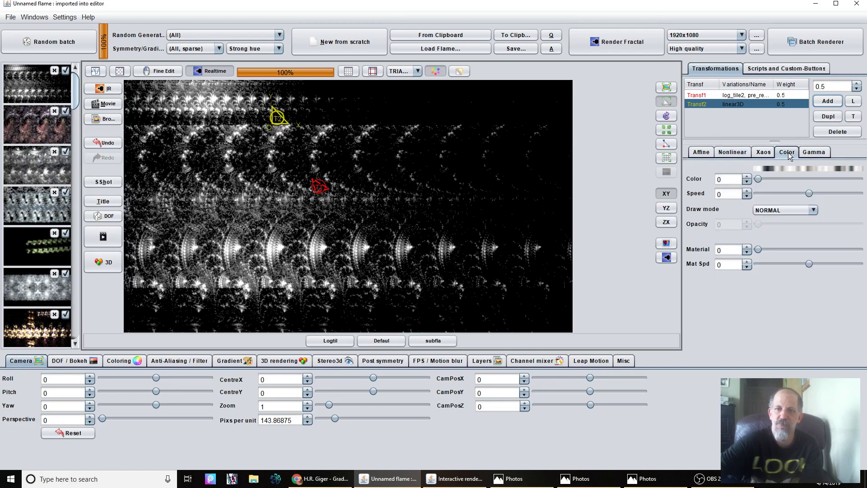
{"action": "left_click", "coordinate": [777, 211]}
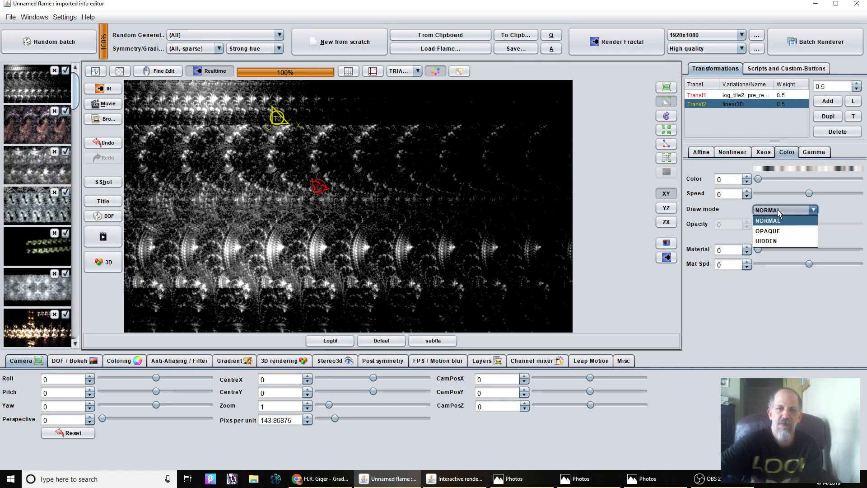
{"action": "left_click", "coordinate": [780, 242]}
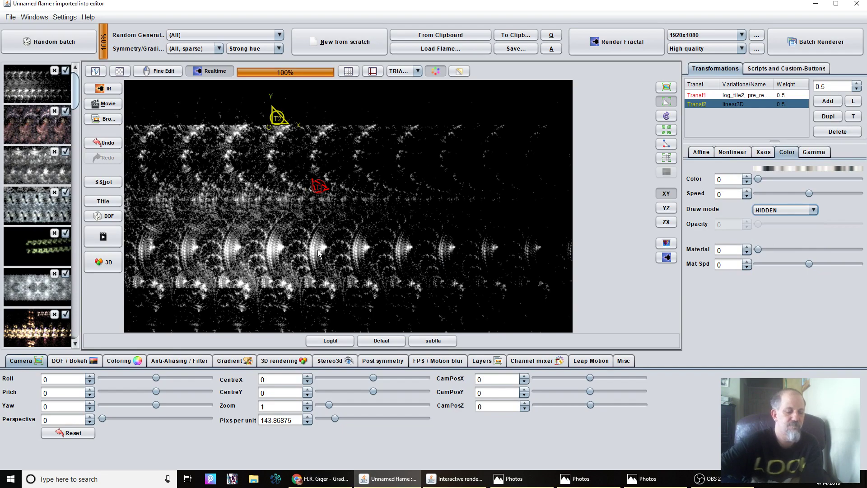
- Apply a random gradient from the h_r__giger folder and randomize the transformations' colors and color speeds
{"action": "left_click", "coordinate": [228, 361]}
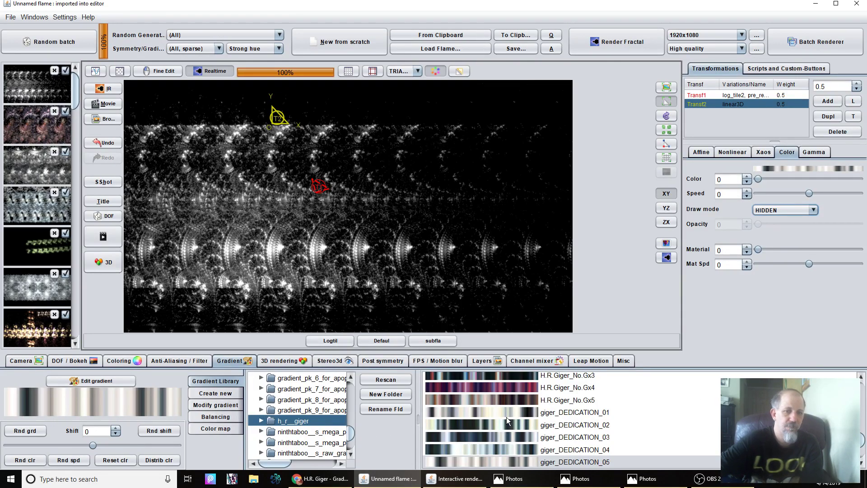
{"action": "left_click", "coordinate": [22, 433]}
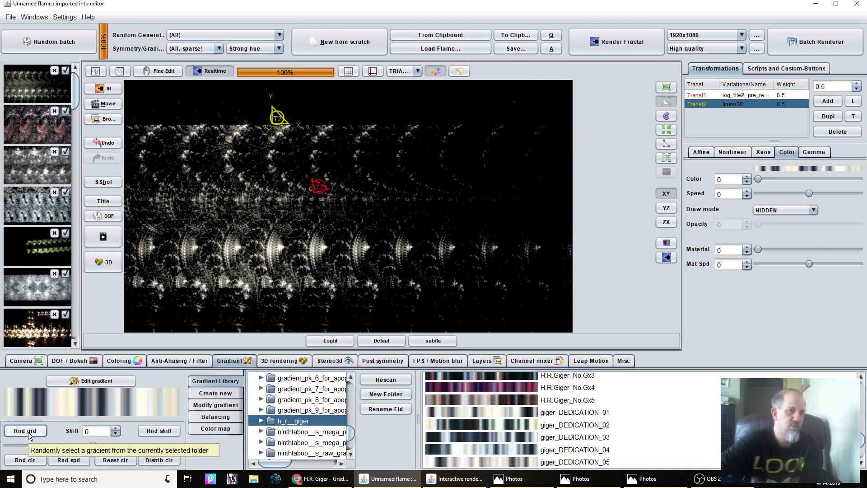
{"action": "left_click", "coordinate": [13, 461]}
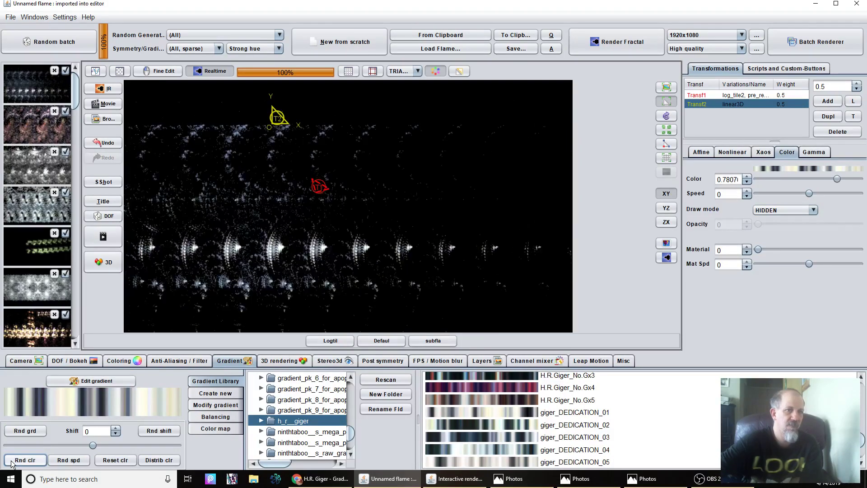
{"action": "left_click", "coordinate": [13, 461]}
{"action": "left_click", "coordinate": [12, 461]}
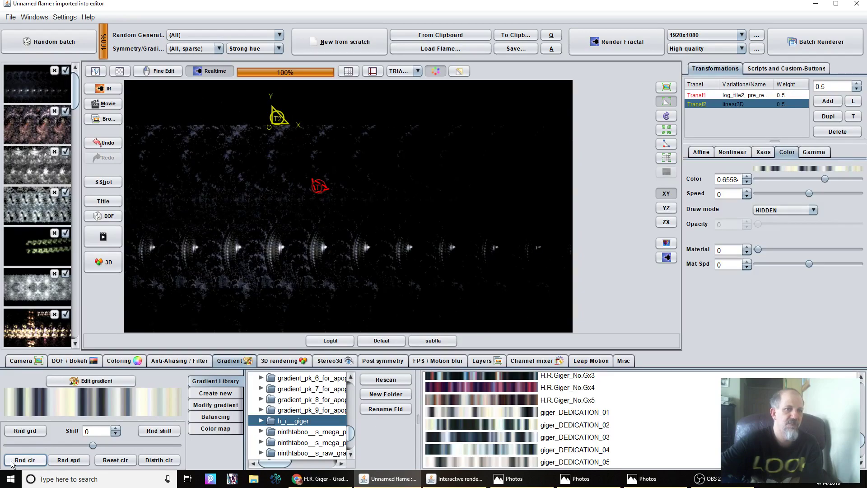
{"action": "left_click", "coordinate": [58, 460]}
{"action": "left_click", "coordinate": [59, 459]}
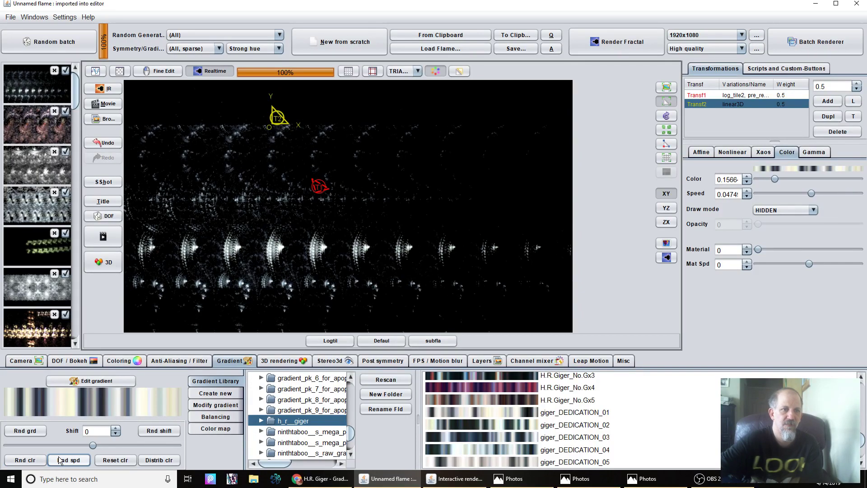
{"action": "left_click", "coordinate": [25, 459]}
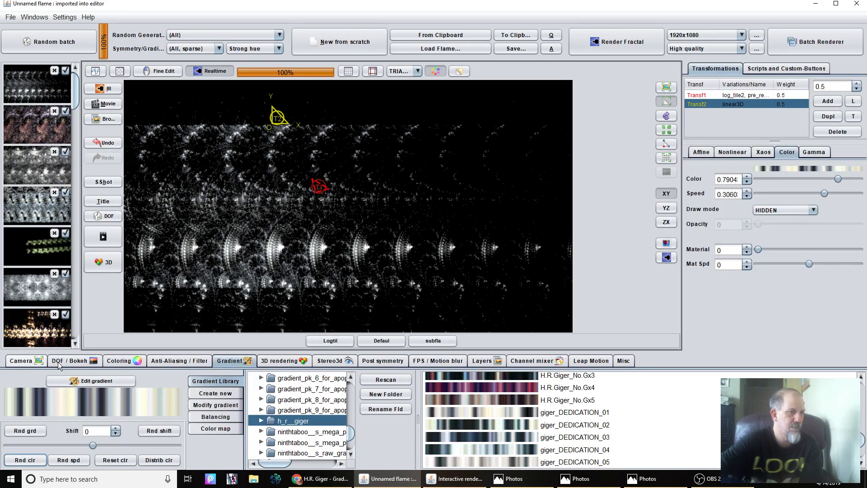
- Shift the camera centre to about X -1.21, Y 0.66 and enlarge the fractal to 471.86875 pixels per unit
{"action": "left_click", "coordinate": [272, 246]}
{"action": "left_click", "coordinate": [665, 87]}
{"action": "left_click_drag", "start_coordinate": [307, 166], "coordinate": [444, 182]}
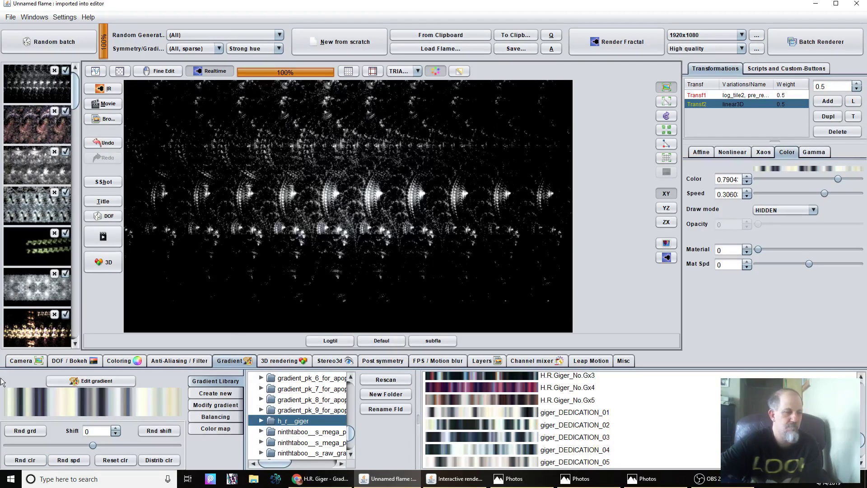
{"action": "left_click", "coordinate": [38, 363]}
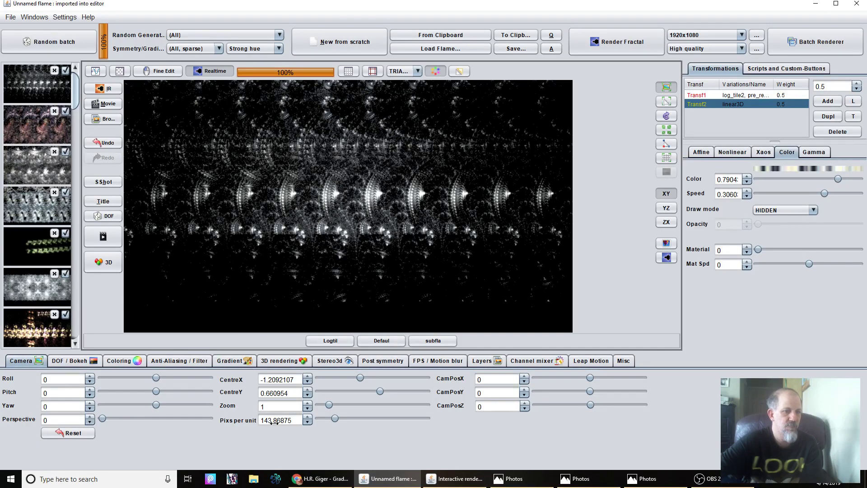
{"action": "left_click_drag", "start_coordinate": [276, 422], "coordinate": [702, 424]}
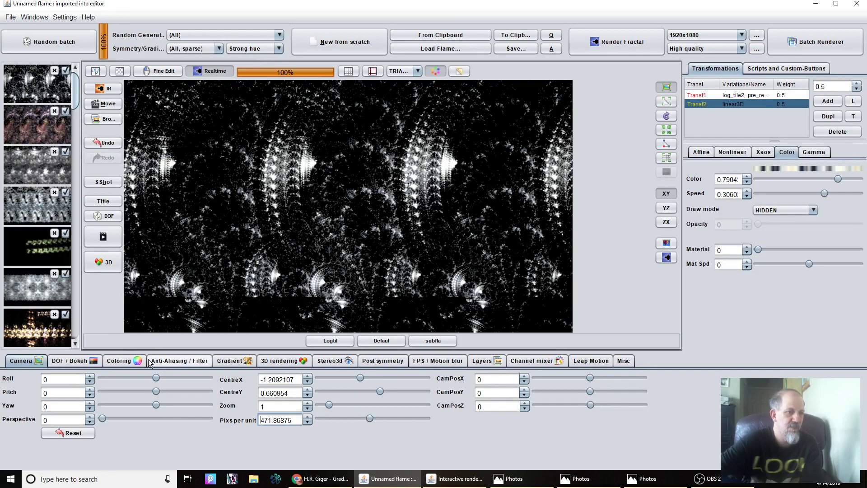
- Raise the flame's gamma threshold to 0.594, checking the effect with a preview render
{"action": "left_click", "coordinate": [128, 363]}
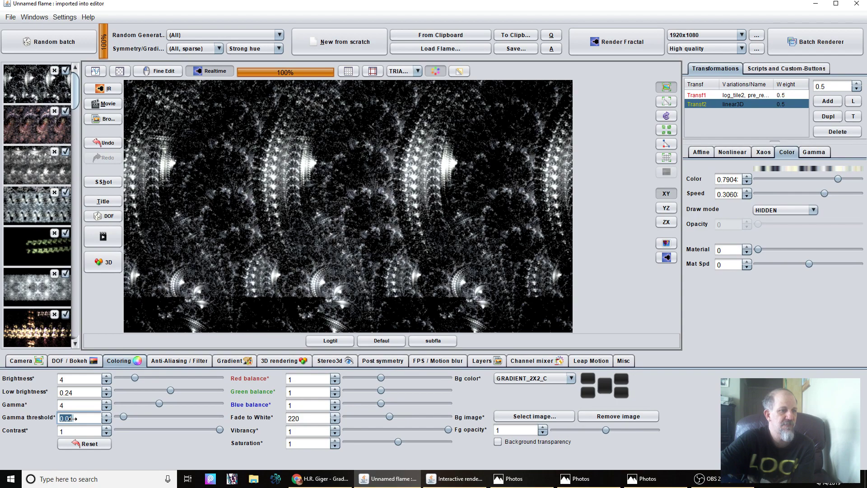
{"action": "left_click_drag", "start_coordinate": [72, 418], "coordinate": [194, 422]}
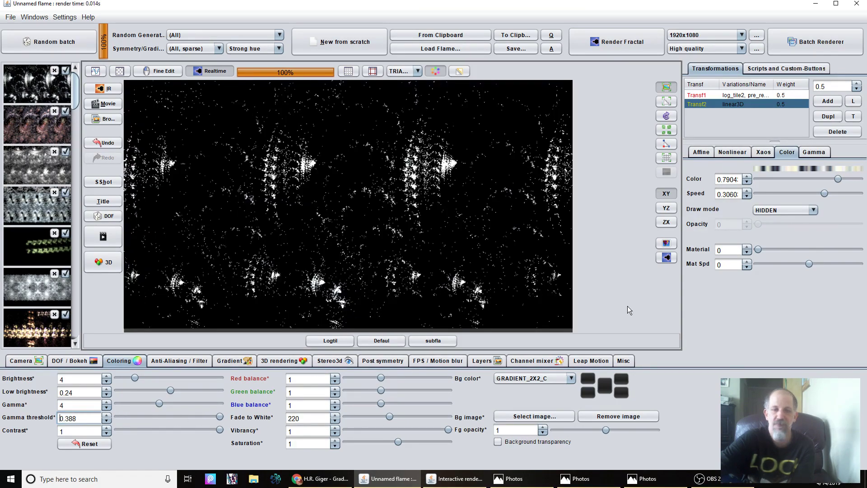
{"action": "left_click", "coordinate": [664, 257]}
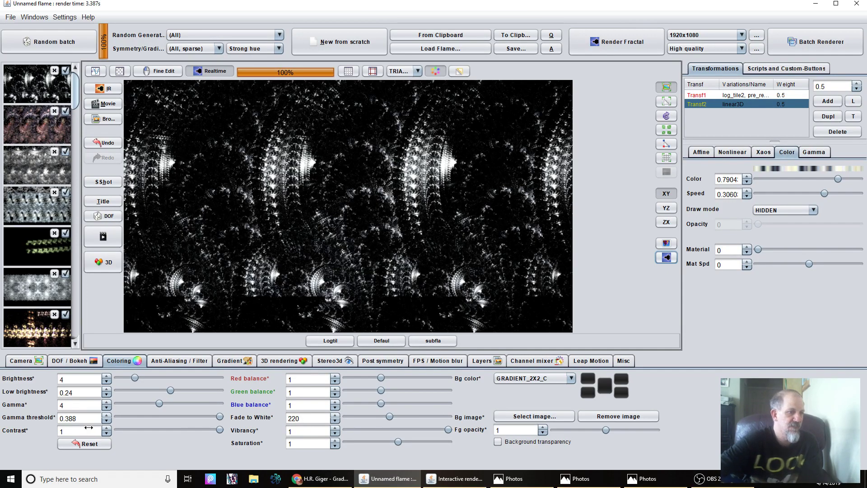
{"action": "left_click_drag", "start_coordinate": [70, 418], "coordinate": [86, 417]}
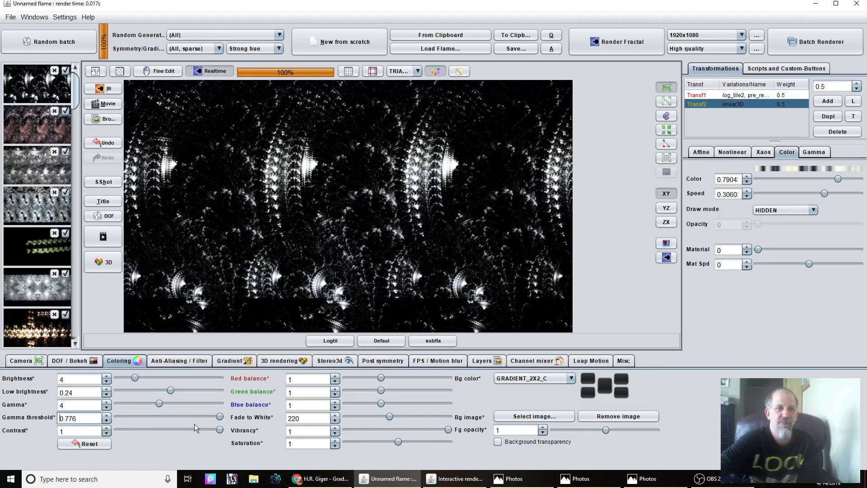
{"action": "left_click_drag", "start_coordinate": [267, 428], "coordinate": [138, 413]}
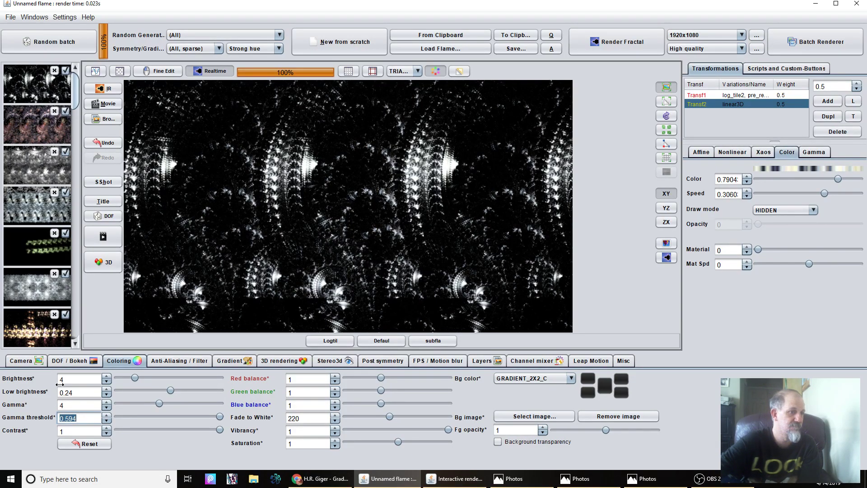
- Set the brightness to 14.25 and fade to white to 174.4, and adjust the gamma
{"action": "left_click_drag", "start_coordinate": [69, 379], "coordinate": [609, 392]}
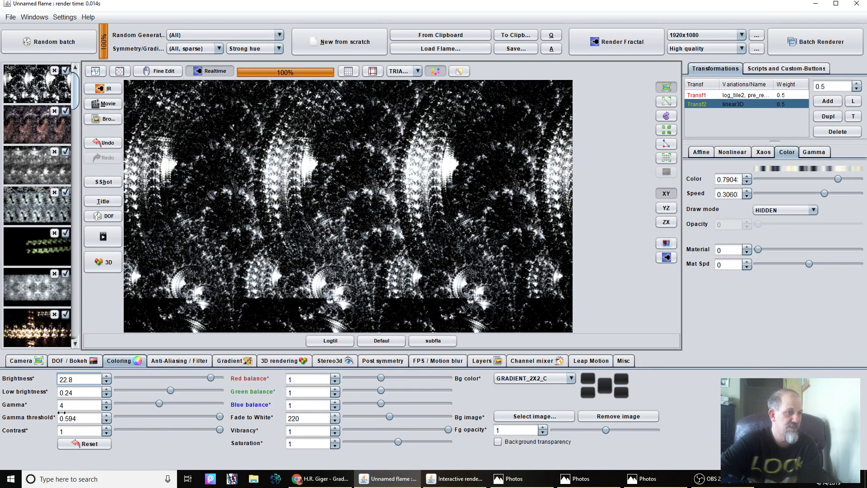
{"action": "left_click_drag", "start_coordinate": [67, 406], "coordinate": [39, 409]}
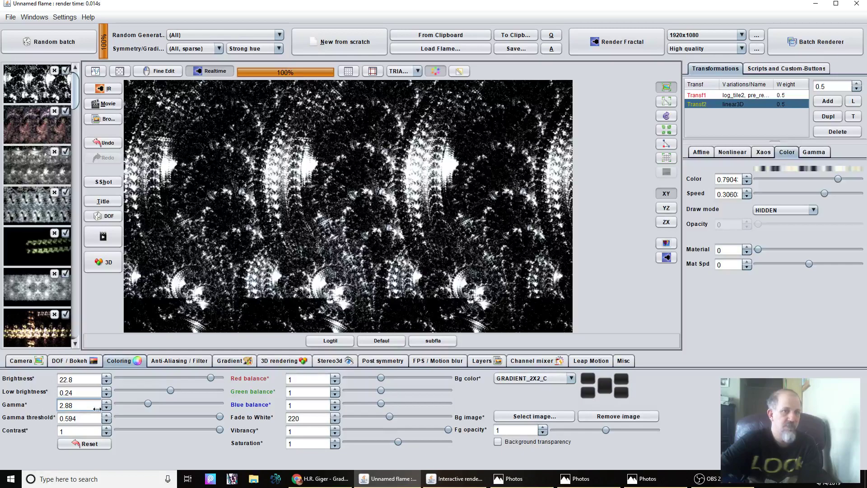
{"action": "left_click_drag", "start_coordinate": [328, 419], "coordinate": [286, 422]}
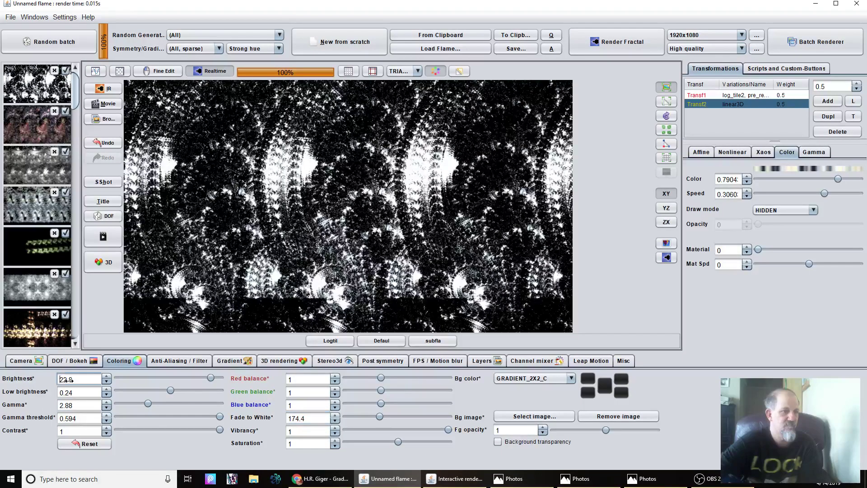
{"action": "left_click_drag", "start_coordinate": [66, 380], "coordinate": [1, 381]}
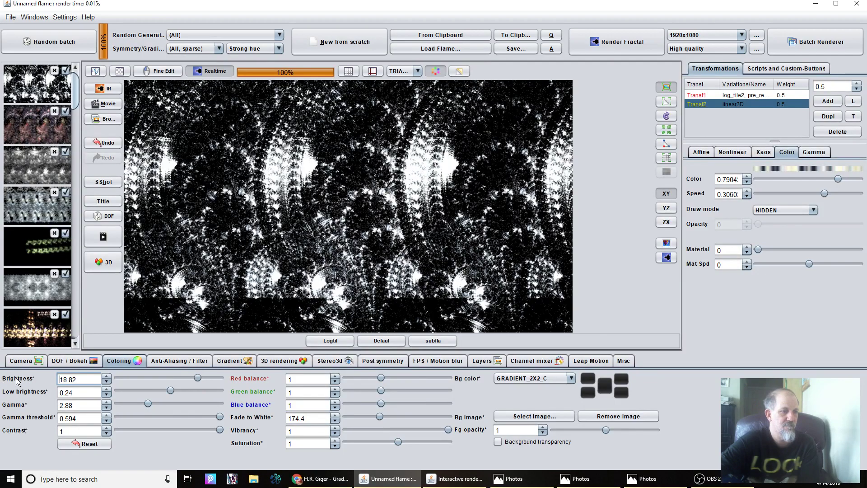
{"action": "left_click_drag", "start_coordinate": [199, 378], "coordinate": [165, 380]}
{"action": "key", "text": "Right"}
{"action": "key", "text": "Right"}
{"action": "key", "text": "Right"}
{"action": "key", "text": "Right"}
{"action": "key", "text": "Right"}
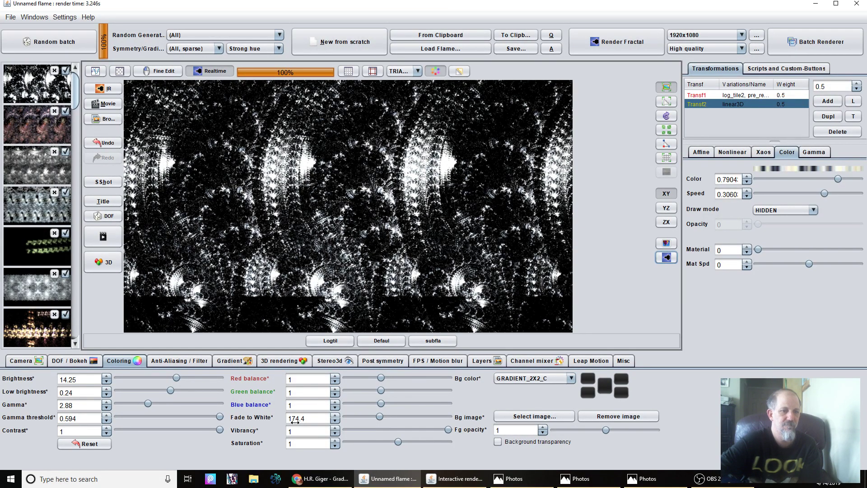
{"action": "left_click_drag", "start_coordinate": [67, 406], "coordinate": [45, 422]}
- Randomize the transformations' colors again until the fractal gets bluish-grey and ivory tones
{"action": "left_click", "coordinate": [231, 360]}
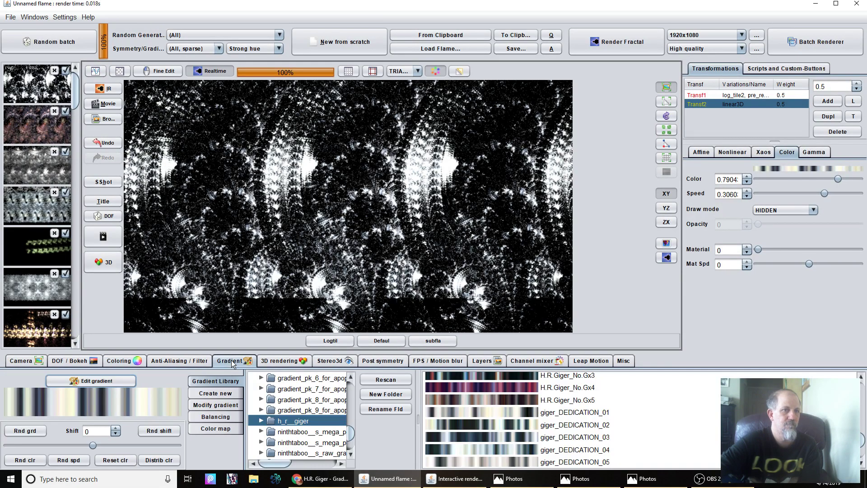
{"action": "left_click", "coordinate": [19, 460]}
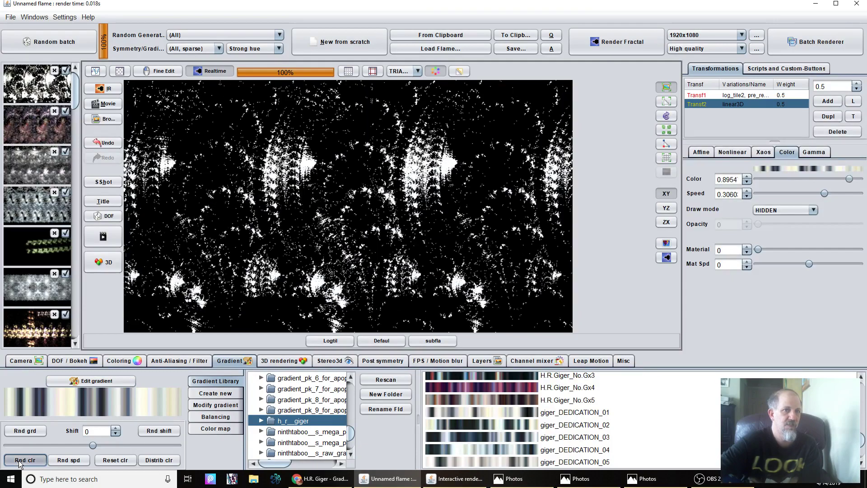
{"action": "left_click", "coordinate": [18, 459]}
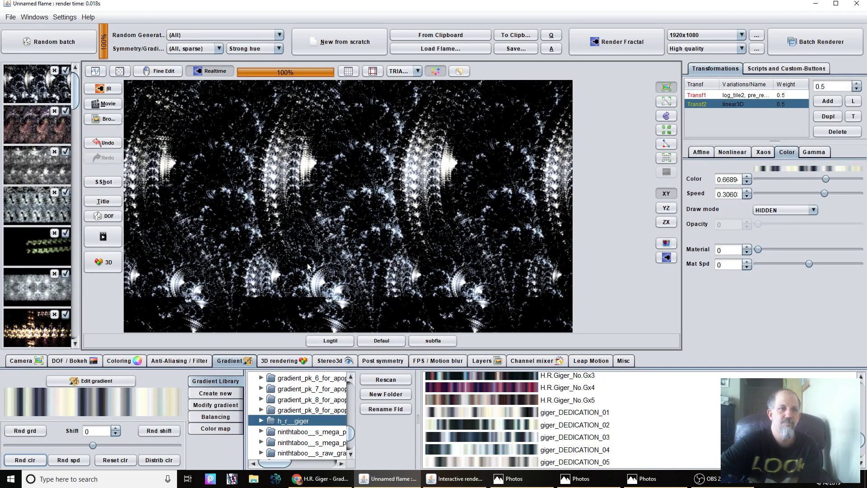
- Set gamma to 3.9, gamma threshold to 0.51 and fade to white to 203.2, and render the preview
{"action": "left_click", "coordinate": [118, 360]}
{"action": "left_click_drag", "start_coordinate": [291, 419], "coordinate": [317, 419]}
{"action": "left_click", "coordinate": [666, 257]}
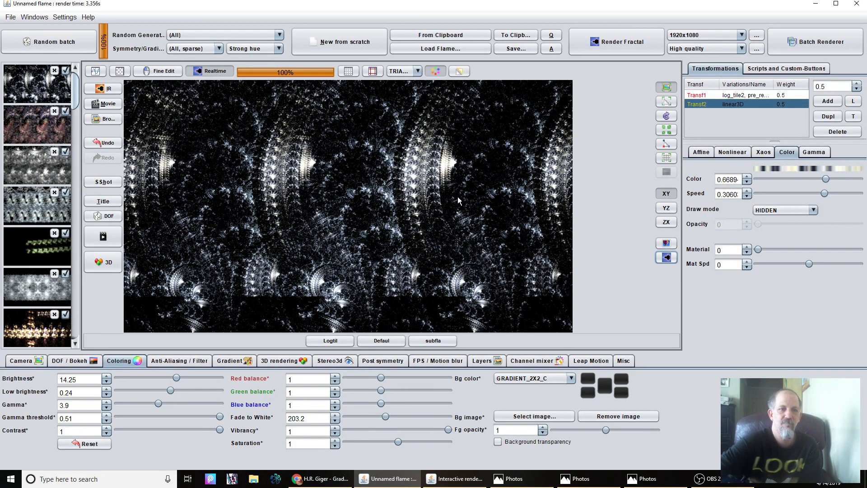
{"action": "left_click", "coordinate": [742, 109]}
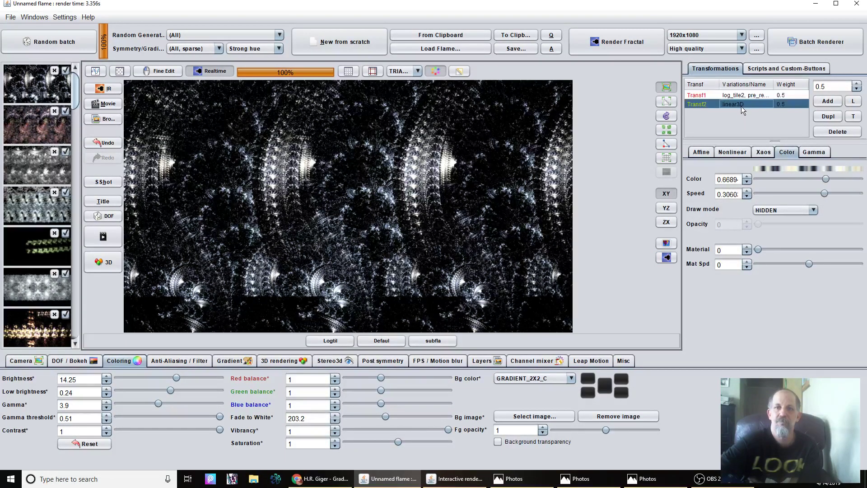
{"action": "left_click", "coordinate": [745, 96]}
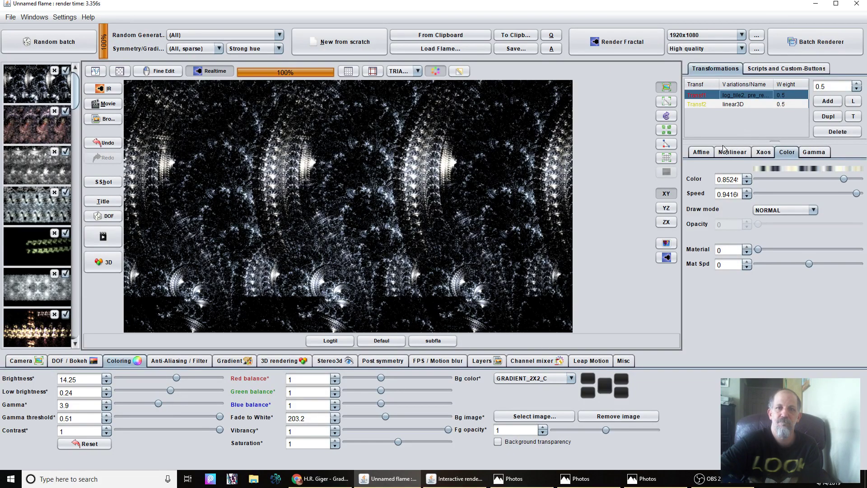
{"action": "left_click", "coordinate": [726, 105]}
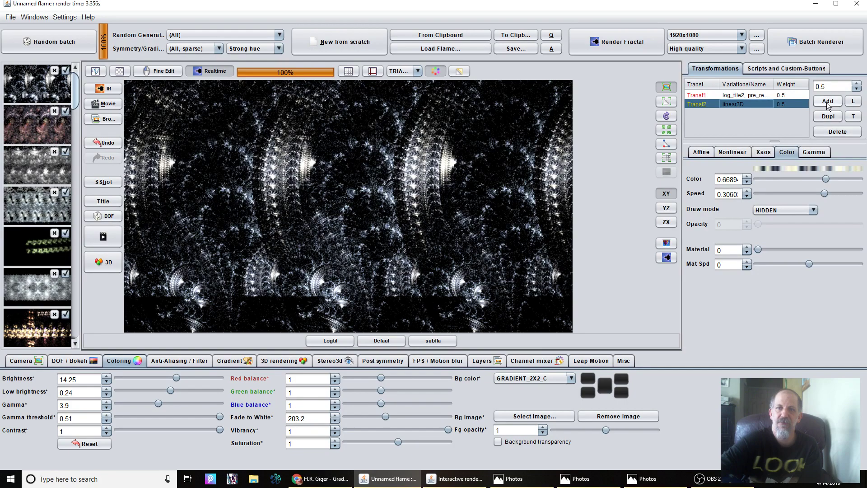
- Delete the second transformation and set the camera's pixels per unit to 373.86875
{"action": "left_click_drag", "start_coordinate": [826, 86], "coordinate": [840, 86]}
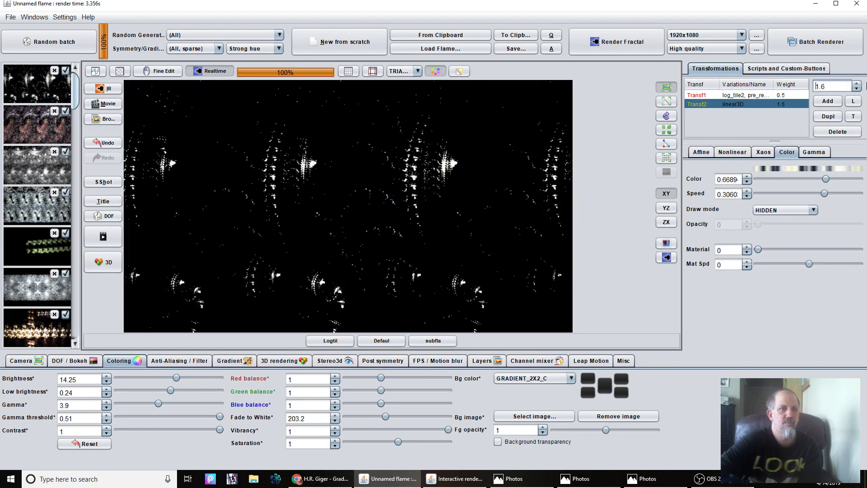
{"action": "left_click", "coordinate": [831, 132]}
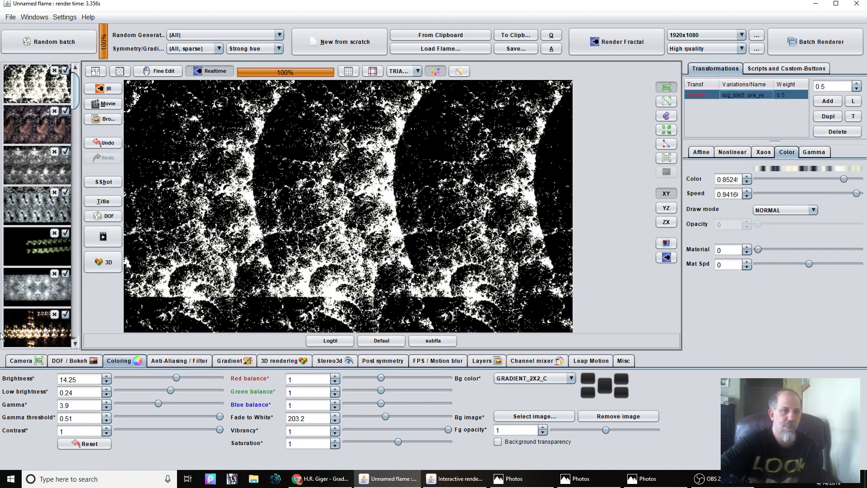
{"action": "left_click", "coordinate": [18, 361]}
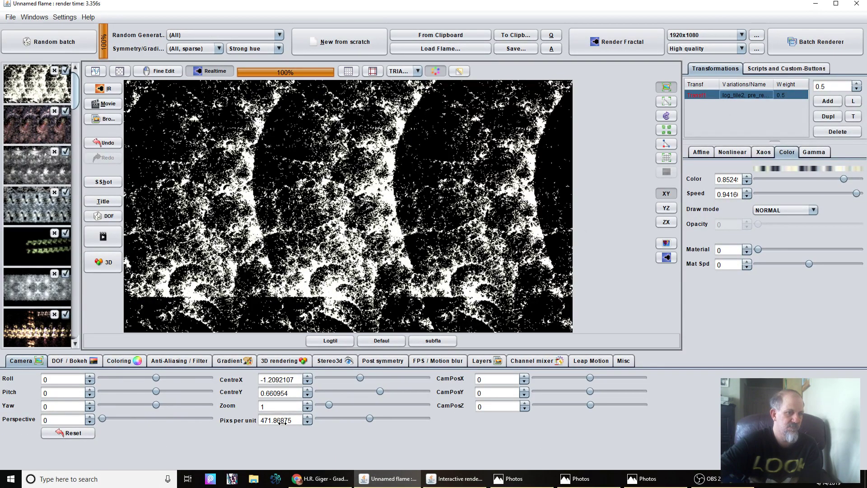
{"action": "left_click_drag", "start_coordinate": [282, 421], "coordinate": [194, 409]}
- Set the pre_recip variation's zx_add to 0.244 and zy_add to -0.3
{"action": "left_click", "coordinate": [732, 152]}
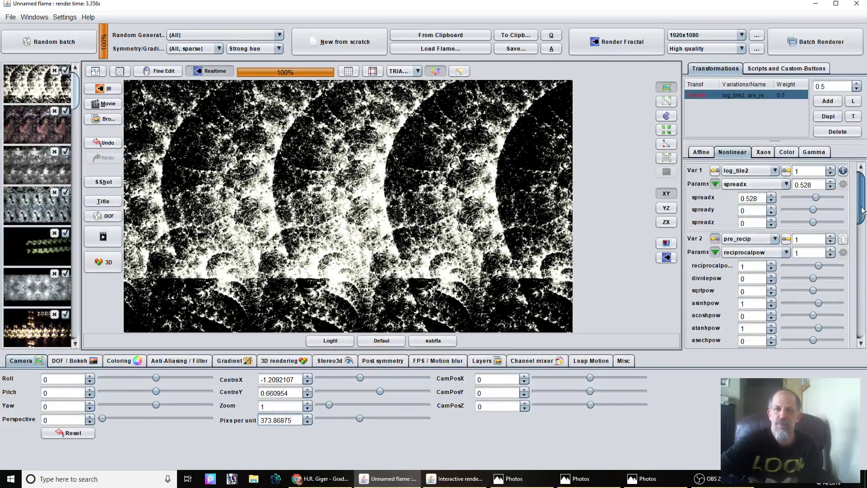
{"action": "left_click_drag", "start_coordinate": [863, 210], "coordinate": [843, 266]}
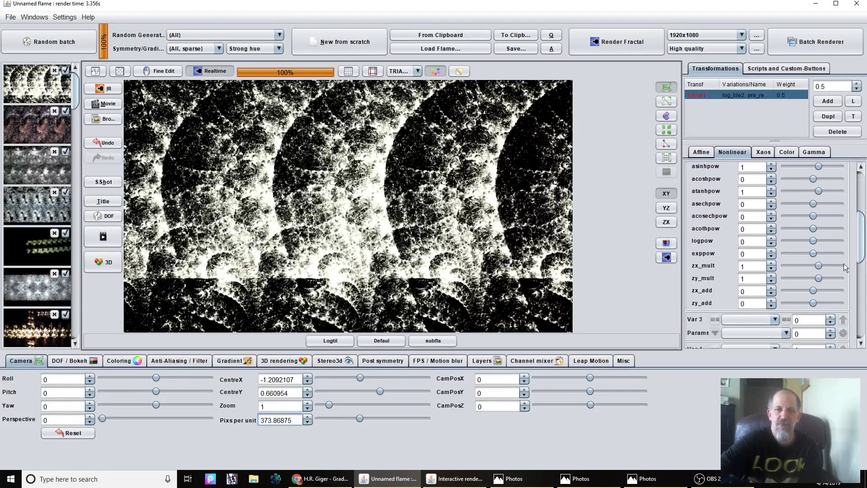
{"action": "left_click_drag", "start_coordinate": [753, 290], "coordinate": [633, 300]}
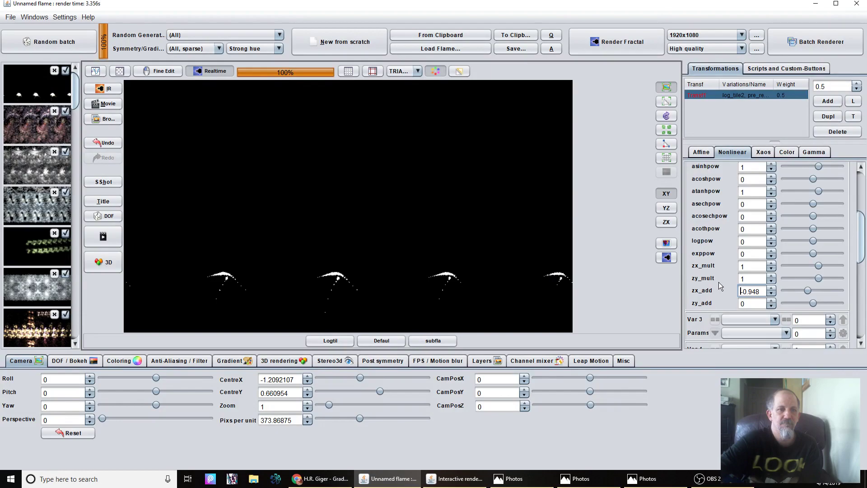
{"action": "left_click_drag", "start_coordinate": [719, 282], "coordinate": [786, 274]}
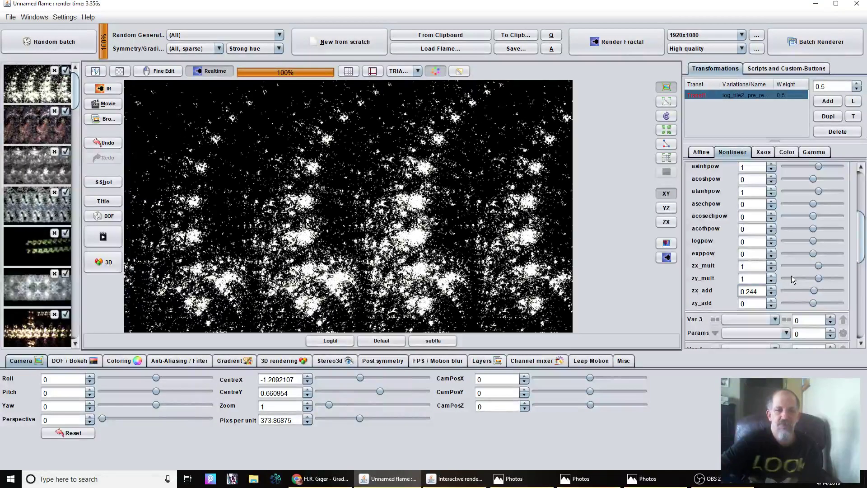
{"action": "mouse_move", "coordinate": [729, 307]}
{"action": "left_mouse_down"}
{"action": "mouse_move", "coordinate": [665, 309]}
{"action": "mouse_move", "coordinate": [731, 306]}
{"action": "left_mouse_up"}
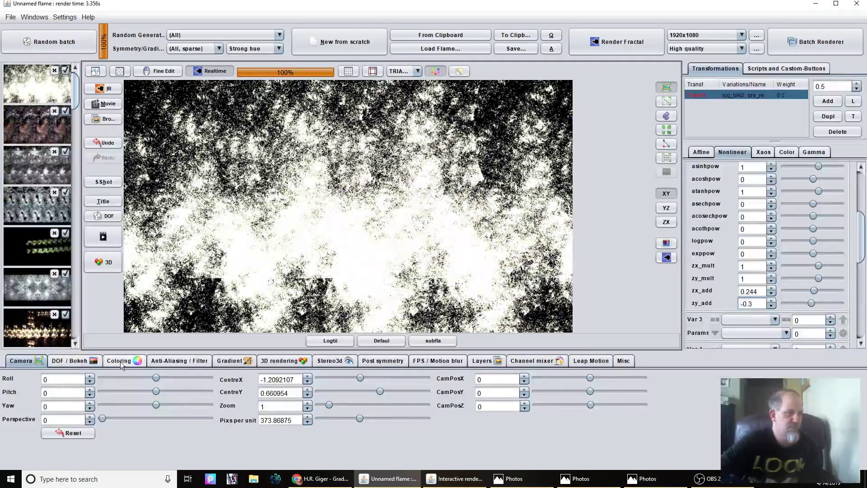
- Reset the coloring settings to their defaults and move the remaining transformation's triangle slightly to the left in the preview
{"action": "left_click", "coordinate": [123, 356]}
{"action": "left_click", "coordinate": [74, 447]}
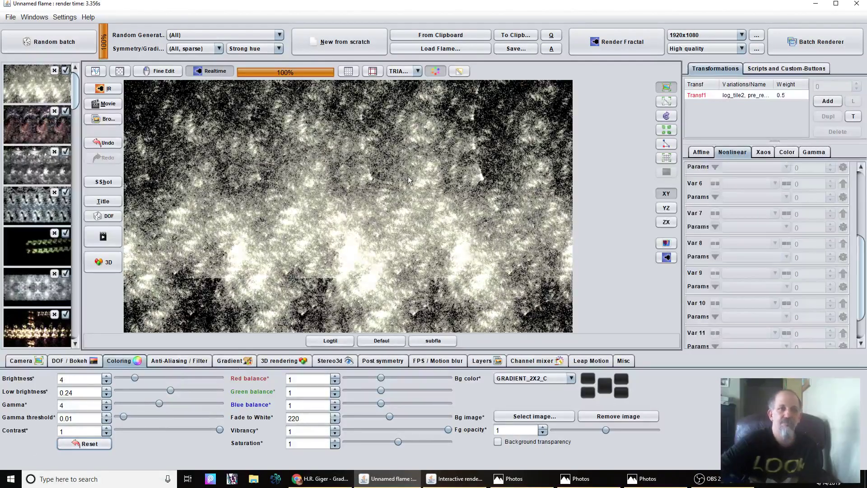
{"action": "left_click", "coordinate": [339, 193]}
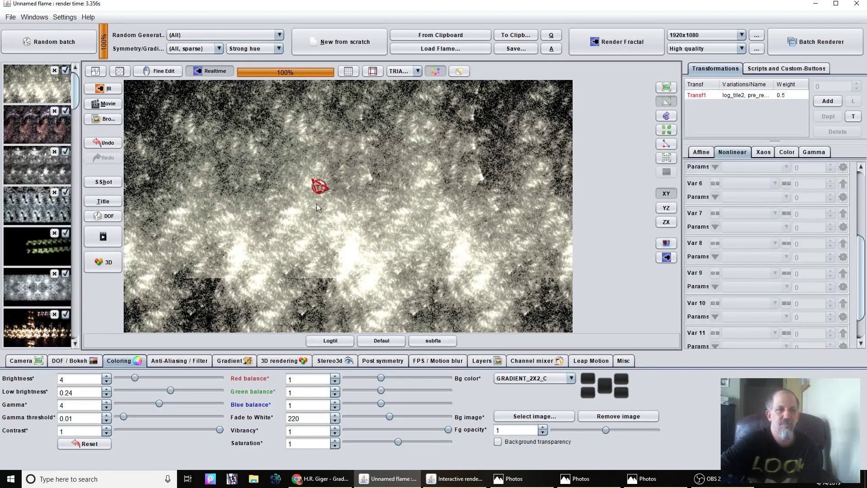
{"action": "left_click", "coordinate": [319, 189]}
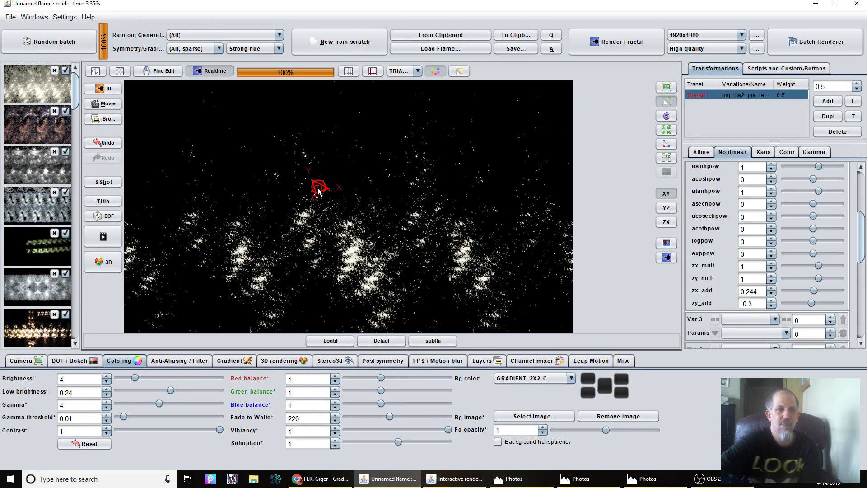
{"action": "mouse_move", "coordinate": [319, 190]}
{"action": "left_mouse_down"}
{"action": "mouse_move", "coordinate": [310, 166]}
{"action": "mouse_move", "coordinate": [296, 168]}
{"action": "mouse_move", "coordinate": [303, 190]}
{"action": "left_mouse_up"}
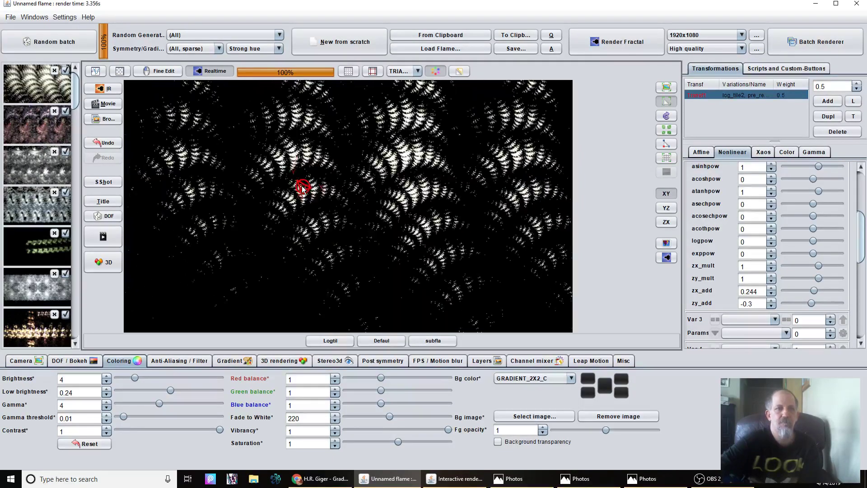
- Set the camera's pixels per unit to 460.26875 and nudge the log_tile2 transformation's triangle slightly up and to the left
{"action": "left_click", "coordinate": [19, 360]}
{"action": "left_click_drag", "start_coordinate": [286, 424], "coordinate": [493, 437]}
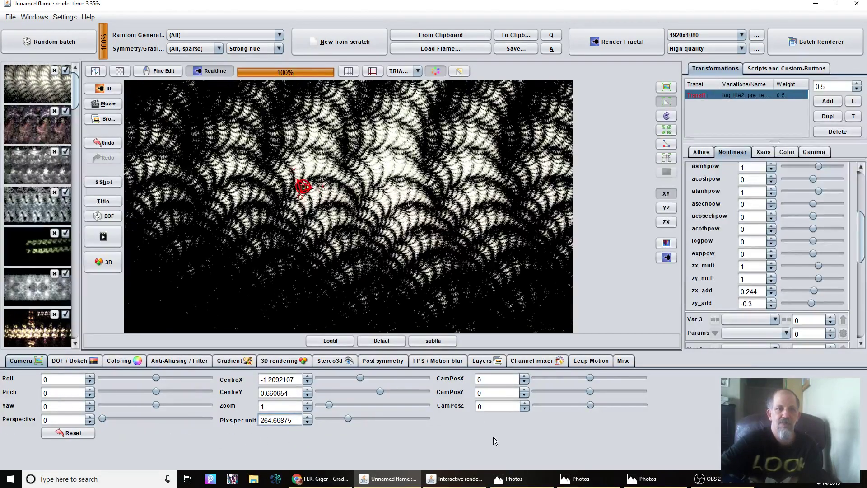
{"action": "left_click_drag", "start_coordinate": [264, 421], "coordinate": [403, 416]}
{"action": "left_click_drag", "start_coordinate": [267, 408], "coordinate": [60, 401]}
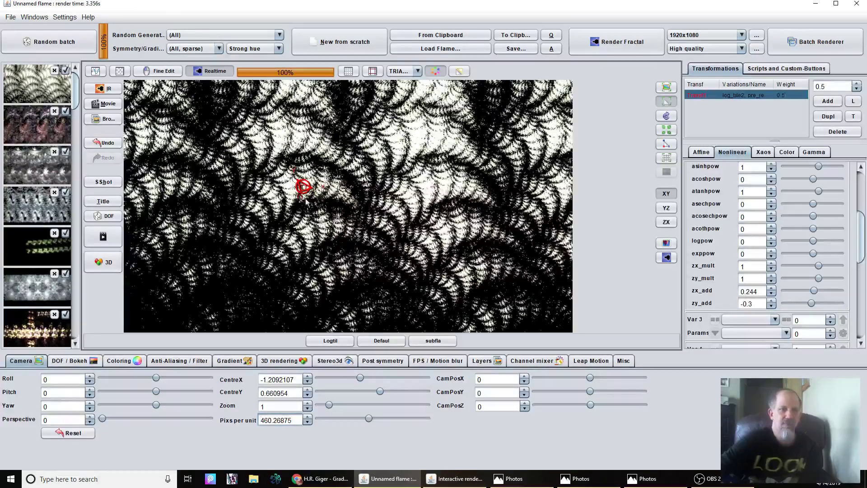
{"action": "scroll", "coordinate": [357, 199], "scroll_direction": "up", "scroll_amount": 2}
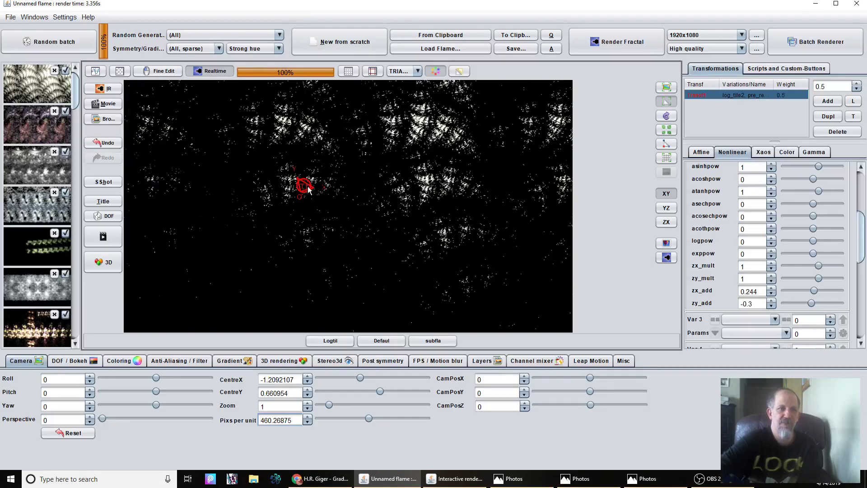
{"action": "mouse_move", "coordinate": [309, 189]}
{"action": "left_mouse_down"}
{"action": "mouse_move", "coordinate": [278, 200]}
{"action": "mouse_move", "coordinate": [335, 208]}
{"action": "mouse_move", "coordinate": [337, 190]}
{"action": "mouse_move", "coordinate": [303, 187]}
{"action": "left_mouse_up"}
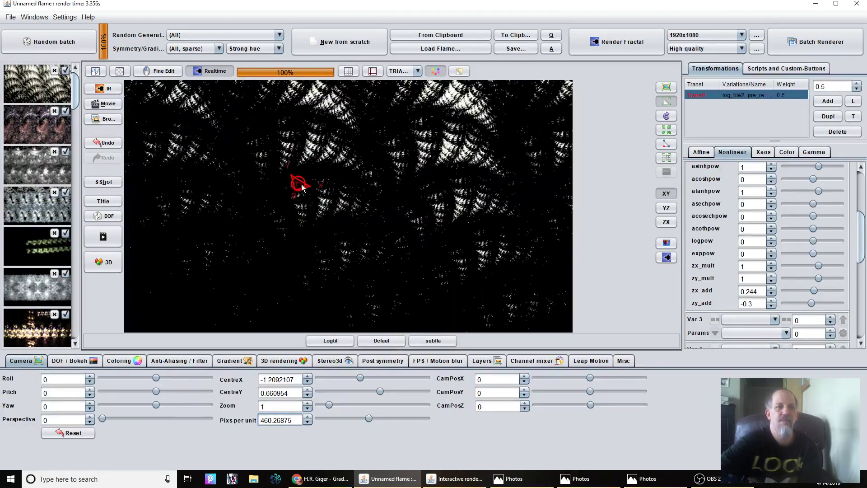
- Set the pixels per unit to 251.71875 and recentre the camera at CentreX -0.6700916, CentreY 0.3563669
{"action": "scroll", "coordinate": [381, 189], "scroll_direction": "down", "scroll_amount": 2}
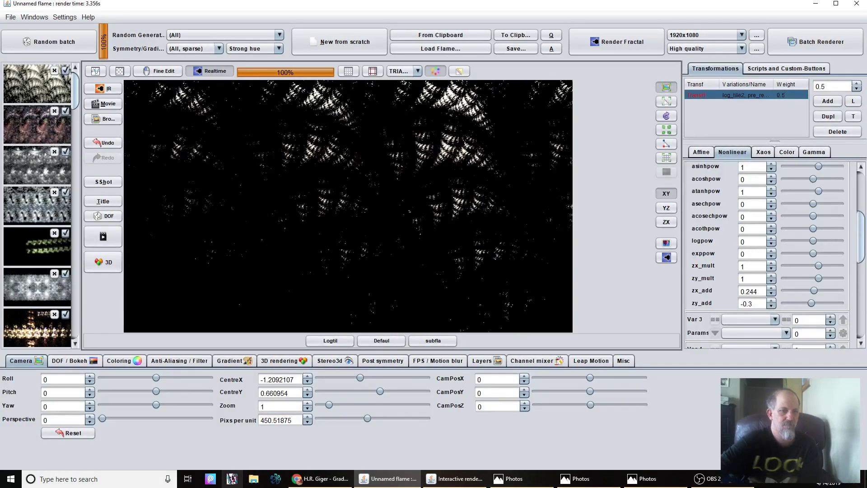
{"action": "scroll", "coordinate": [384, 198], "scroll_direction": "down", "scroll_amount": 5}
{"action": "left_click_drag", "start_coordinate": [205, 425], "coordinate": [0, 426]}
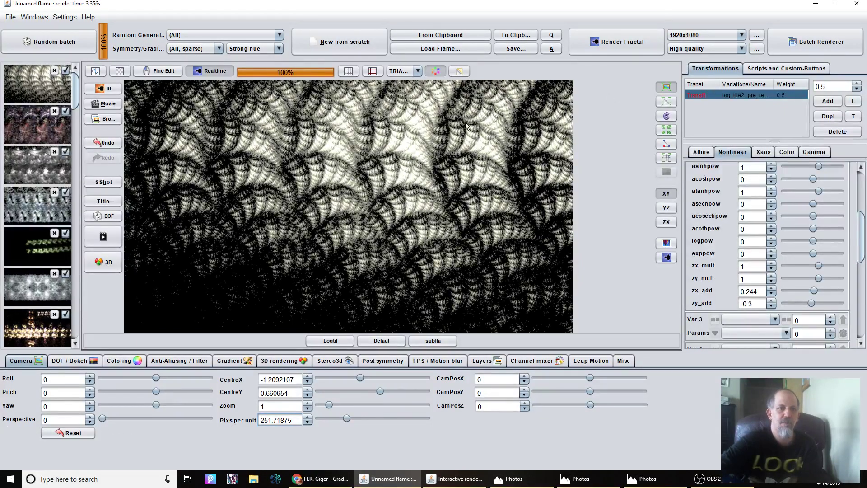
{"action": "left_click_drag", "start_coordinate": [343, 136], "coordinate": [393, 194]}
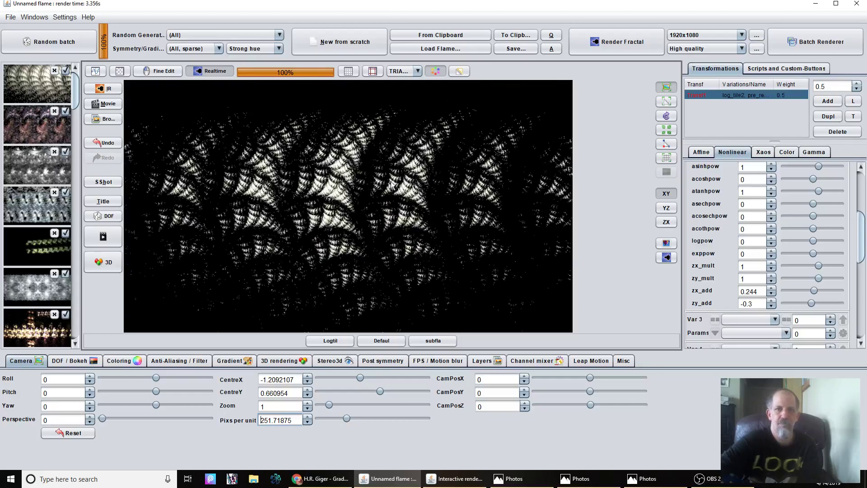
- Set the pre_recip variation's acothpow to -0.512 and acosechpow to -0.256
{"action": "left_click_drag", "start_coordinate": [747, 228], "coordinate": [676, 229]}
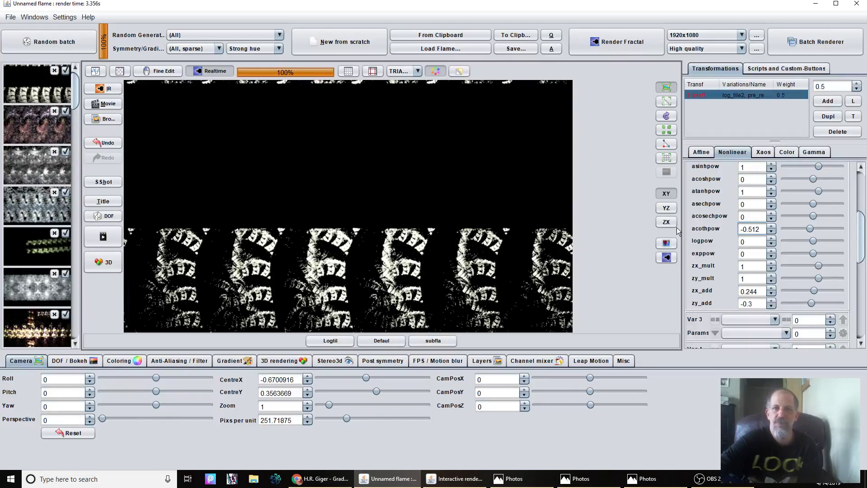
{"action": "left_click_drag", "start_coordinate": [749, 217], "coordinate": [723, 201]}
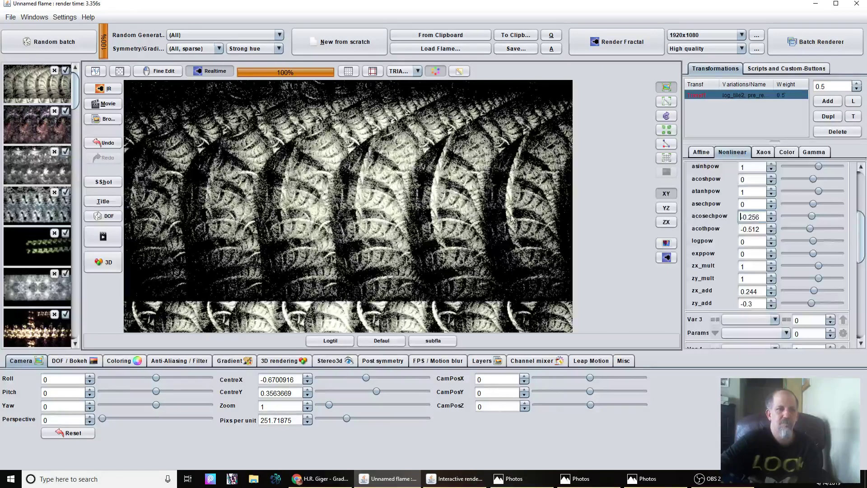
- Move the transformation's triangle down and to the right, and set the camera's pixels per unit to 95.31875
{"action": "left_click", "coordinate": [356, 189]}
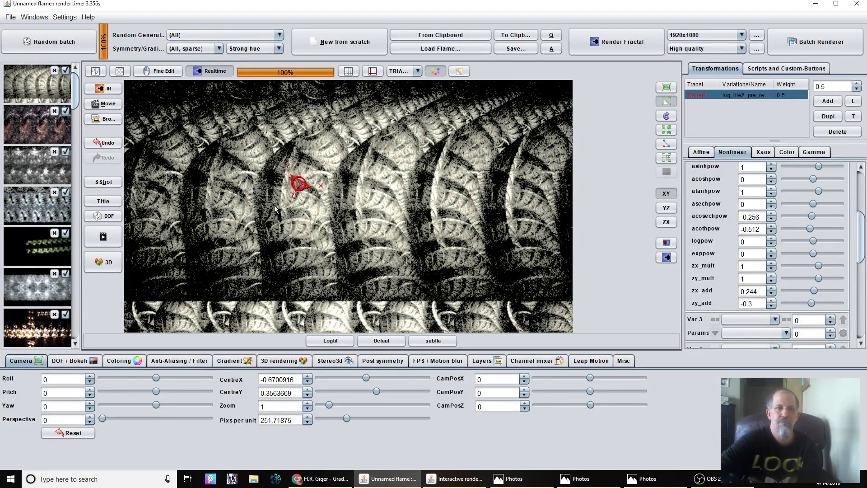
{"action": "mouse_move", "coordinate": [274, 208]}
{"action": "left_mouse_down"}
{"action": "mouse_move", "coordinate": [342, 232]}
{"action": "mouse_move", "coordinate": [582, 237]}
{"action": "mouse_move", "coordinate": [359, 259]}
{"action": "mouse_move", "coordinate": [138, 266]}
{"action": "mouse_move", "coordinate": [625, 252]}
{"action": "mouse_move", "coordinate": [345, 229]}
{"action": "mouse_move", "coordinate": [307, 218]}
{"action": "mouse_move", "coordinate": [321, 248]}
{"action": "mouse_move", "coordinate": [384, 235]}
{"action": "mouse_move", "coordinate": [359, 276]}
{"action": "mouse_move", "coordinate": [345, 243]}
{"action": "mouse_move", "coordinate": [359, 212]}
{"action": "mouse_move", "coordinate": [368, 245]}
{"action": "mouse_move", "coordinate": [359, 262]}
{"action": "mouse_move", "coordinate": [321, 279]}
{"action": "left_mouse_up"}
{"action": "left_click_drag", "start_coordinate": [349, 178], "coordinate": [450, 267]}
{"action": "mouse_move", "coordinate": [356, 240]}
{"action": "left_mouse_down"}
{"action": "mouse_move", "coordinate": [370, 193]}
{"action": "mouse_move", "coordinate": [360, 235]}
{"action": "left_mouse_up"}
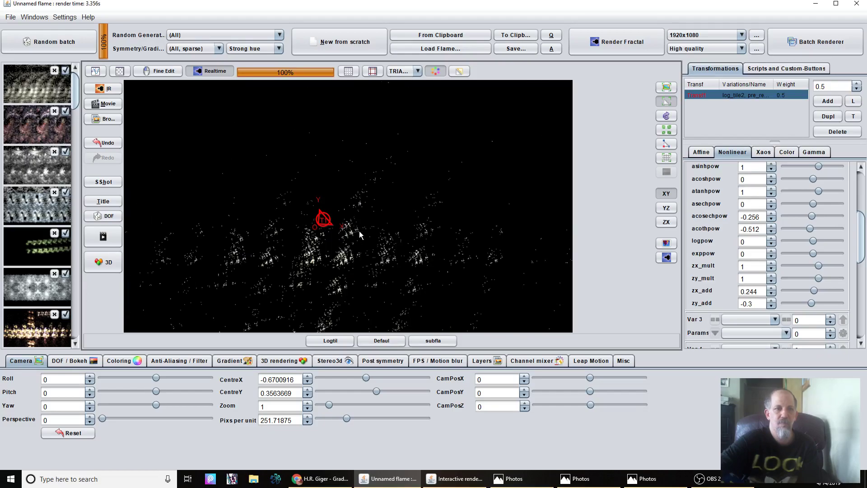
{"action": "left_click", "coordinate": [306, 423]}
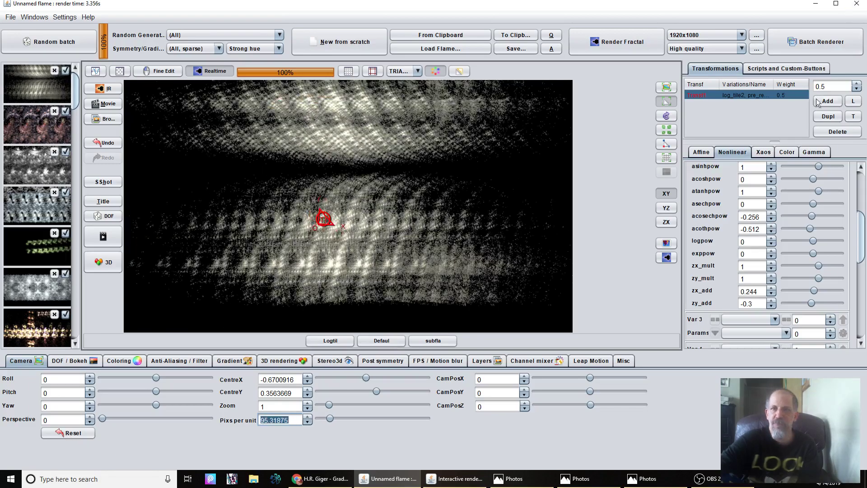
- Add a second transformation and change its first variation from linear3D to splits
{"action": "left_click", "coordinate": [831, 102]}
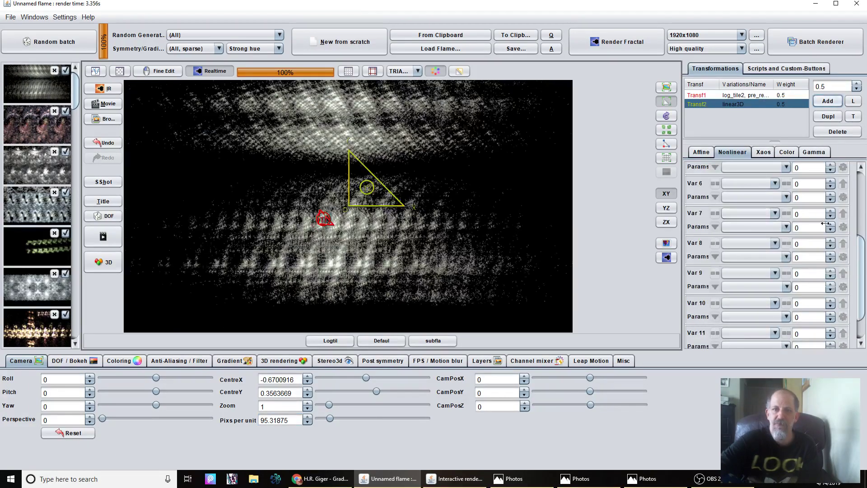
{"action": "left_click_drag", "start_coordinate": [863, 271], "coordinate": [861, 194]}
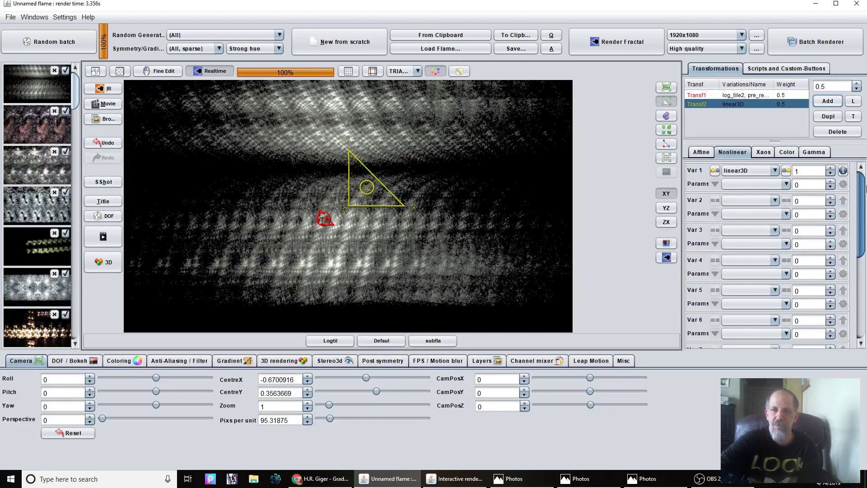
{"action": "left_click", "coordinate": [747, 173]}
{"action": "scroll", "coordinate": [731, 335], "scroll_direction": "down", "scroll_amount": 20}
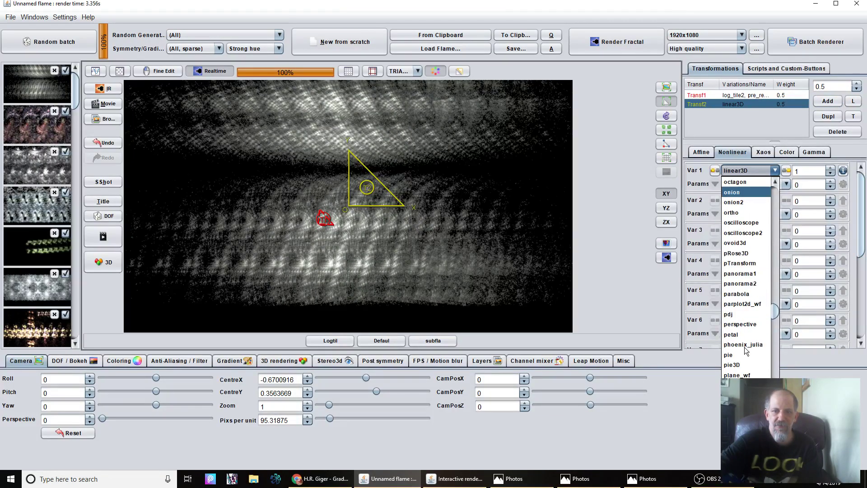
{"action": "scroll", "coordinate": [746, 358], "scroll_direction": "down", "scroll_amount": 15}
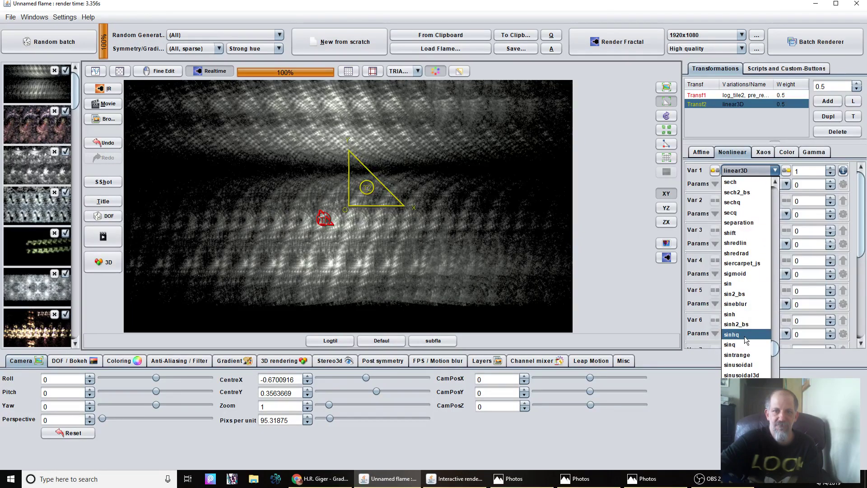
{"action": "scroll", "coordinate": [745, 340], "scroll_direction": "down", "scroll_amount": 1}
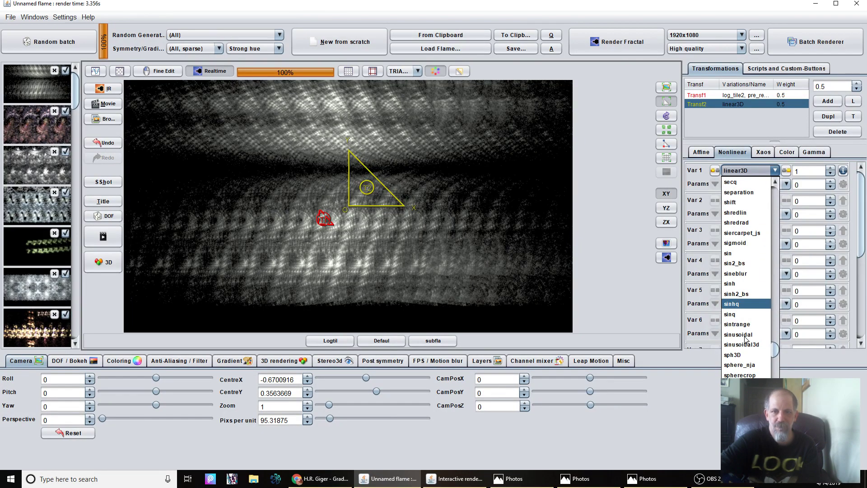
{"action": "scroll", "coordinate": [745, 343], "scroll_direction": "down", "scroll_amount": 4}
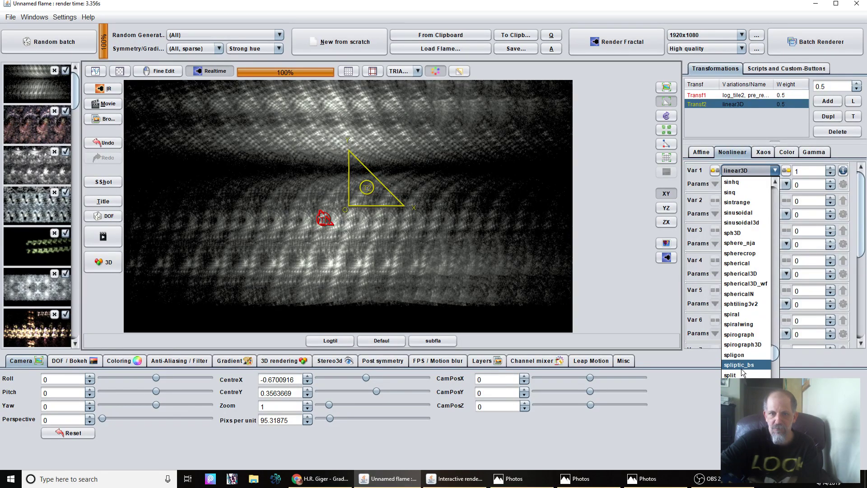
{"action": "left_click", "coordinate": [740, 385]}
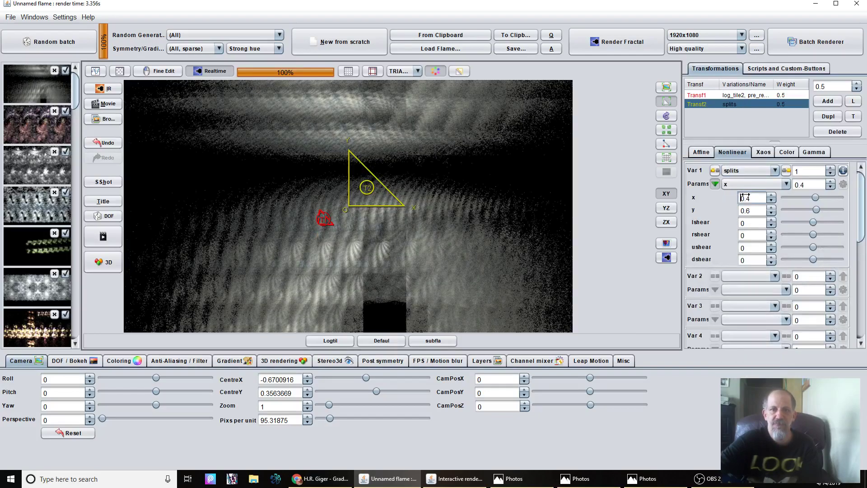
- Set the splits variation's x to 0 and y to 3.248
{"action": "type", "text": "0"}
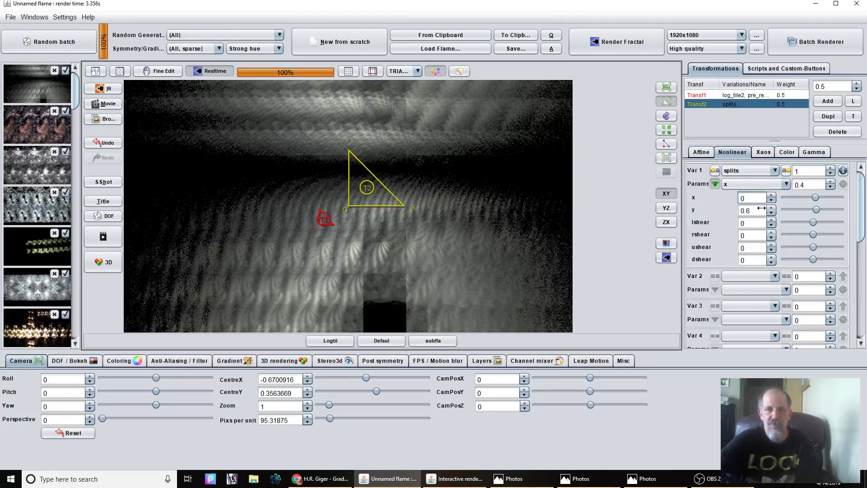
{"action": "left_click_drag", "start_coordinate": [761, 207], "coordinate": [864, 213]}
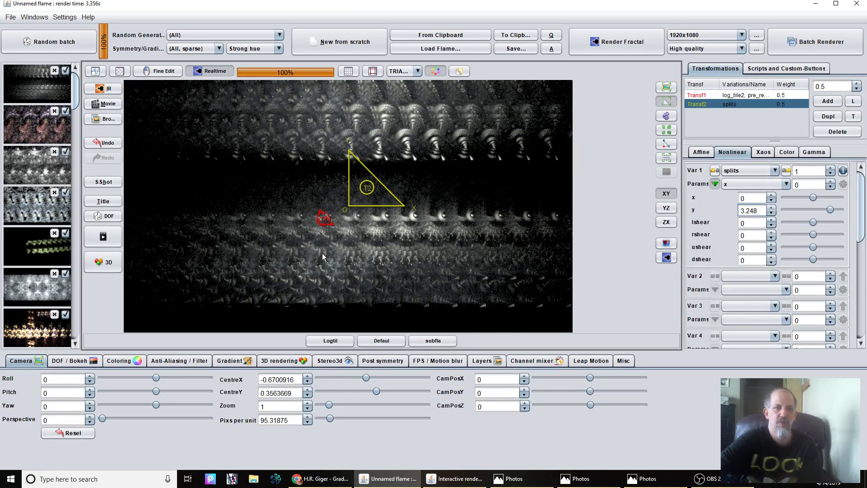
- Move the log_tile2 transformation's triangle up and to the left, and recentre the camera at CentreX -0.1918899, CentreY -0.164477
{"action": "left_click_drag", "start_coordinate": [320, 219], "coordinate": [291, 175]}
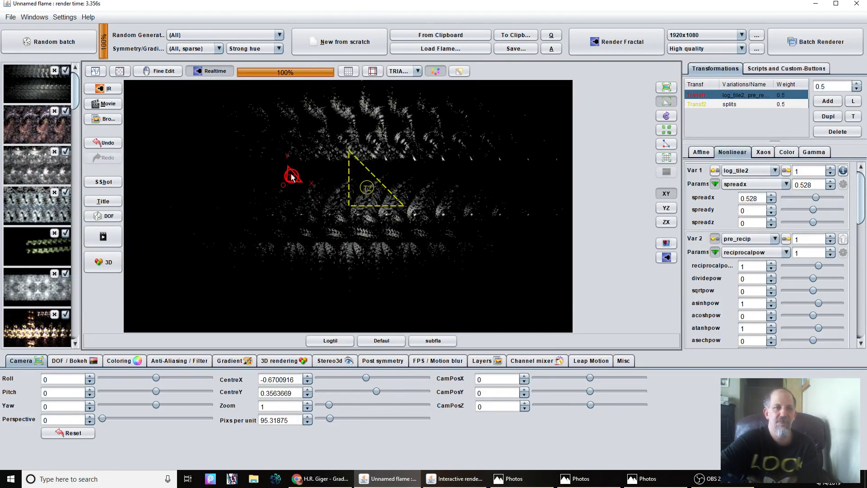
{"action": "left_click_drag", "start_coordinate": [397, 113], "coordinate": [312, 204]}
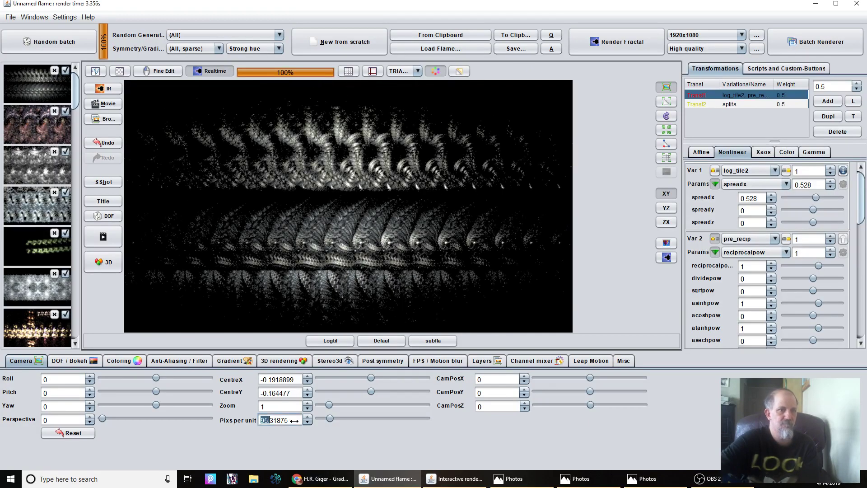
- Set the camera's pixels per unit to 249.66875 and recentre the view at CentreX -0.234532, CentreY 0.2040733
{"action": "left_click_drag", "start_coordinate": [294, 420], "coordinate": [484, 421]}
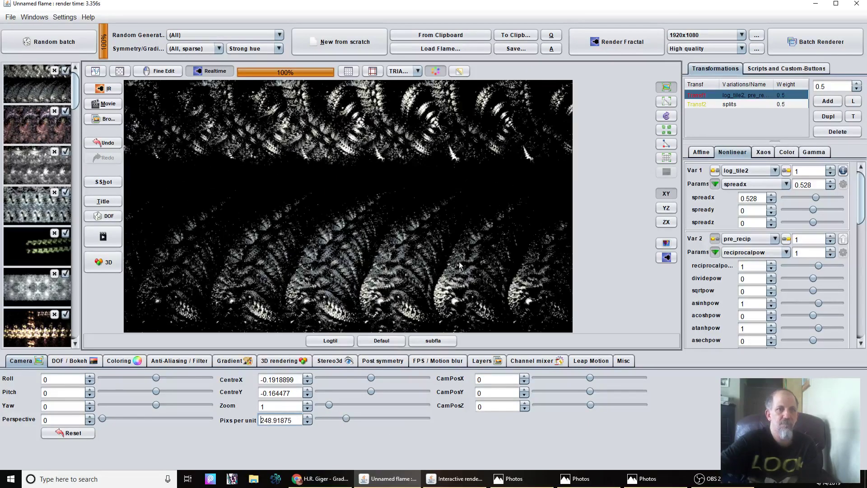
{"action": "left_click_drag", "start_coordinate": [459, 266], "coordinate": [419, 196]}
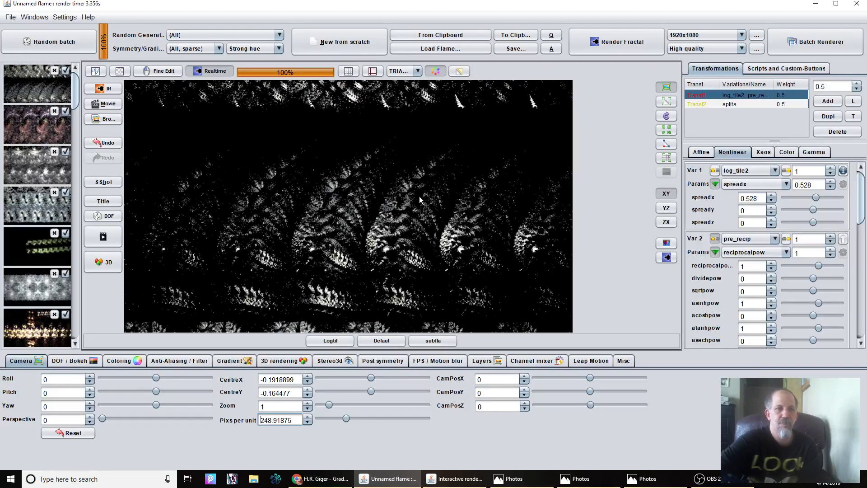
{"action": "scroll", "coordinate": [373, 253], "scroll_direction": "up", "scroll_amount": 1}
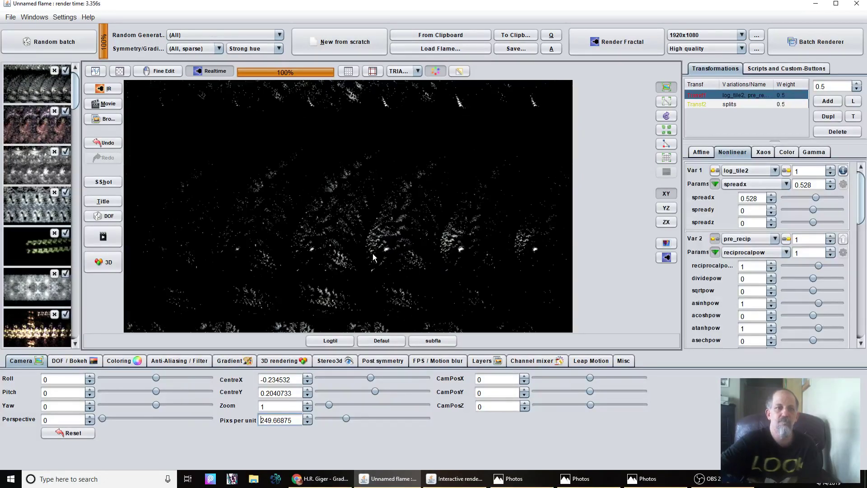
- Set the coloring's gamma threshold to 0.206 and Fade to White to 116.8, refreshing the preview render
{"action": "left_click", "coordinate": [118, 361]}
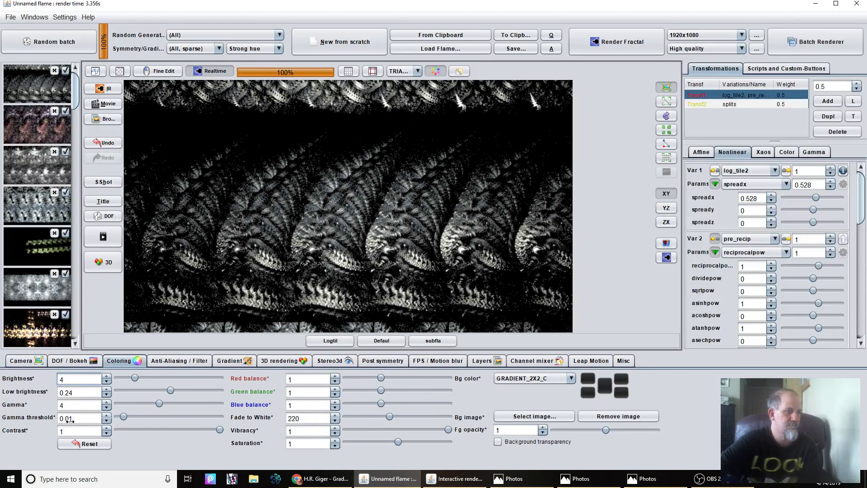
{"action": "left_click_drag", "start_coordinate": [78, 421], "coordinate": [90, 423]}
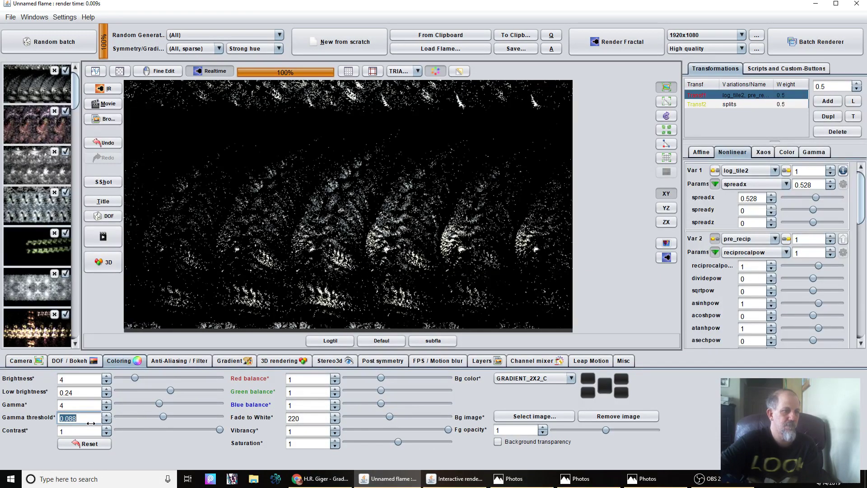
{"action": "left_click", "coordinate": [662, 261]}
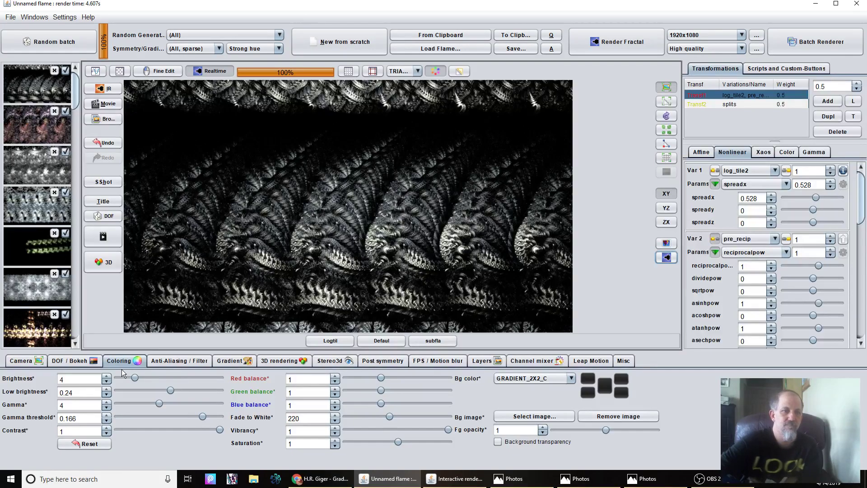
{"action": "left_click_drag", "start_coordinate": [79, 419], "coordinate": [111, 423]}
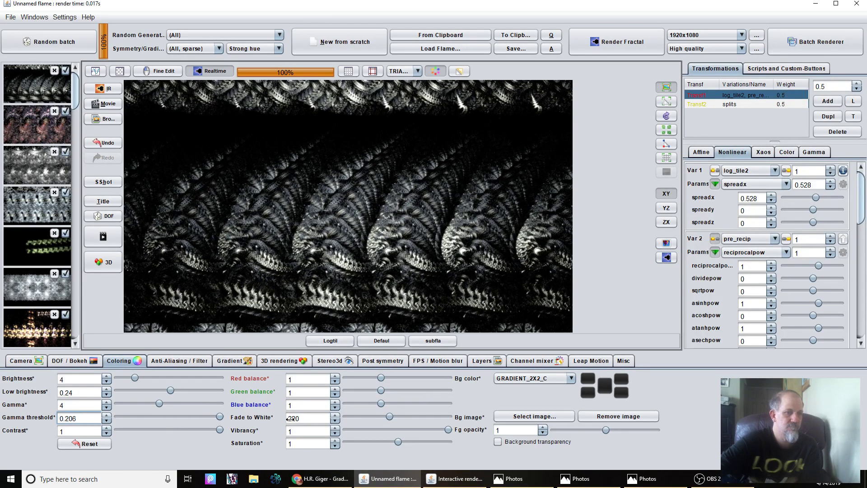
{"action": "left_click_drag", "start_coordinate": [302, 420], "coordinate": [261, 434]}
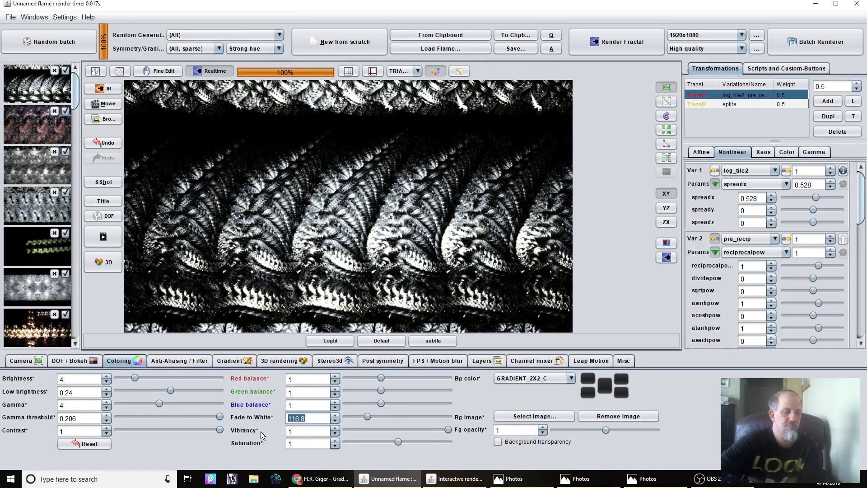
{"action": "left_click", "coordinate": [669, 258]}
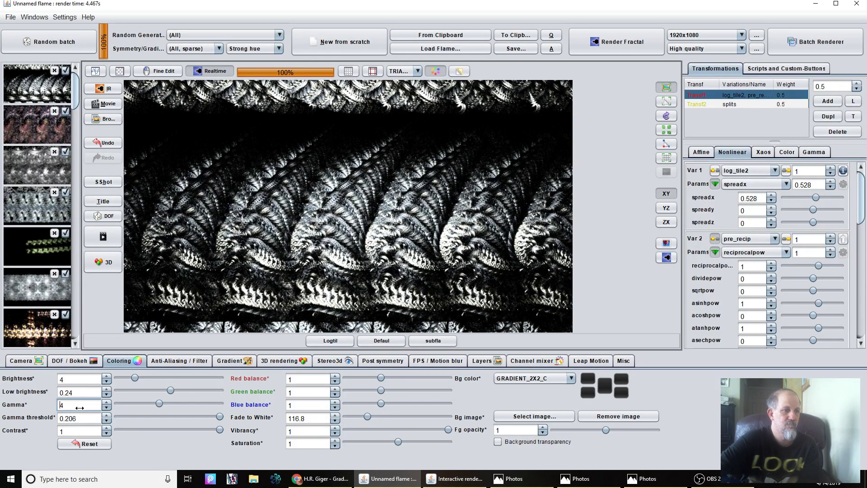
- Set the coloring's gamma to 1.88 and the gamma threshold to 0.58
{"action": "left_click_drag", "start_coordinate": [75, 407], "coordinate": [21, 417]}
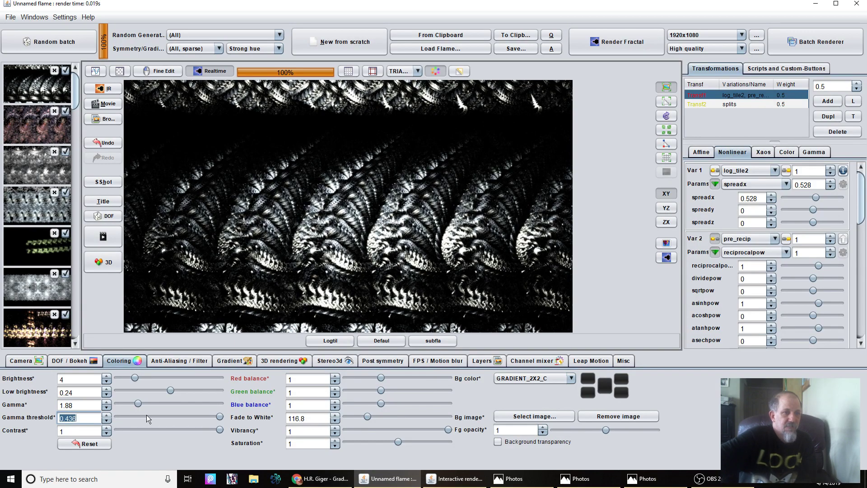
{"action": "left_click_drag", "start_coordinate": [63, 409], "coordinate": [57, 408]}
{"action": "left_click_drag", "start_coordinate": [129, 396], "coordinate": [189, 393]}
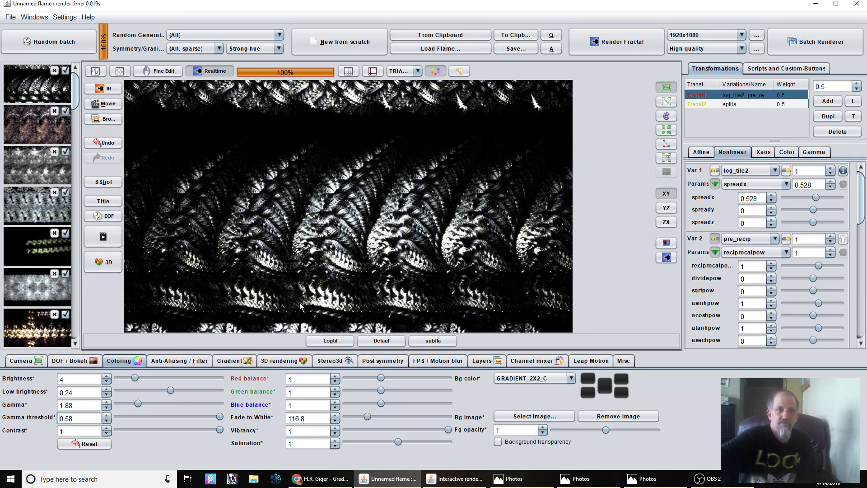
- Move the log_tile2 transformation's triangle to the left, and set pre_recip's zx_add to 0.12 and zy_add to -0.008
{"action": "key", "text": "t"}
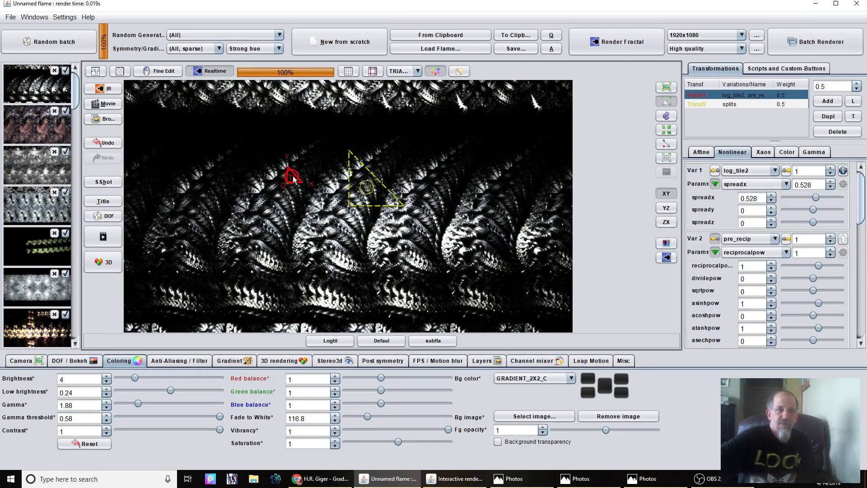
{"action": "mouse_move", "coordinate": [293, 180]}
{"action": "left_mouse_down"}
{"action": "mouse_move", "coordinate": [273, 171]}
{"action": "mouse_move", "coordinate": [279, 159]}
{"action": "mouse_move", "coordinate": [270, 171]}
{"action": "mouse_move", "coordinate": [280, 179]}
{"action": "left_mouse_up"}
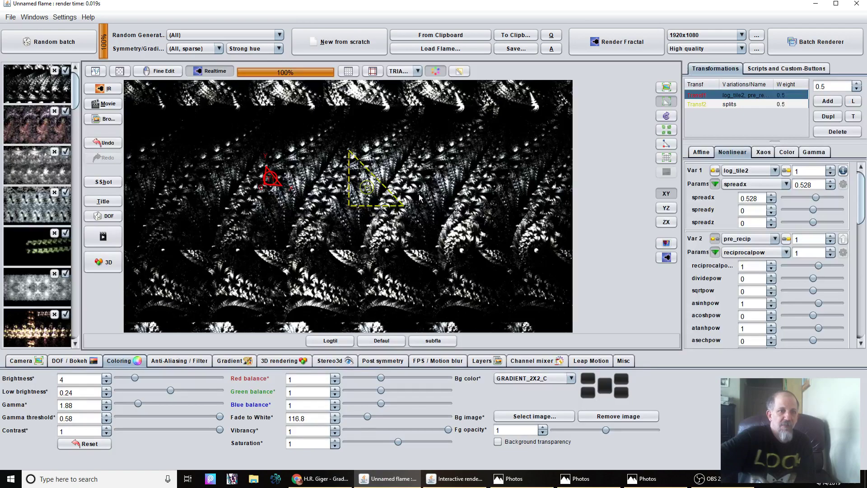
{"action": "left_click_drag", "start_coordinate": [859, 220], "coordinate": [859, 259]}
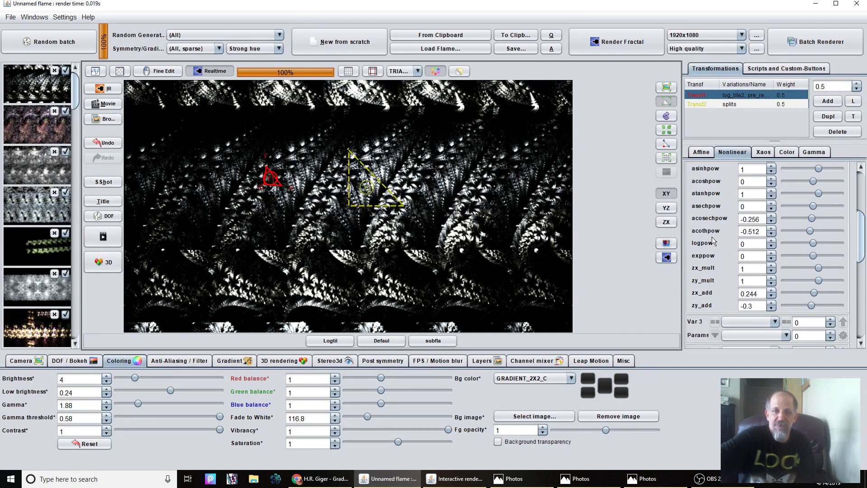
{"action": "left_click_drag", "start_coordinate": [751, 306], "coordinate": [819, 286]}
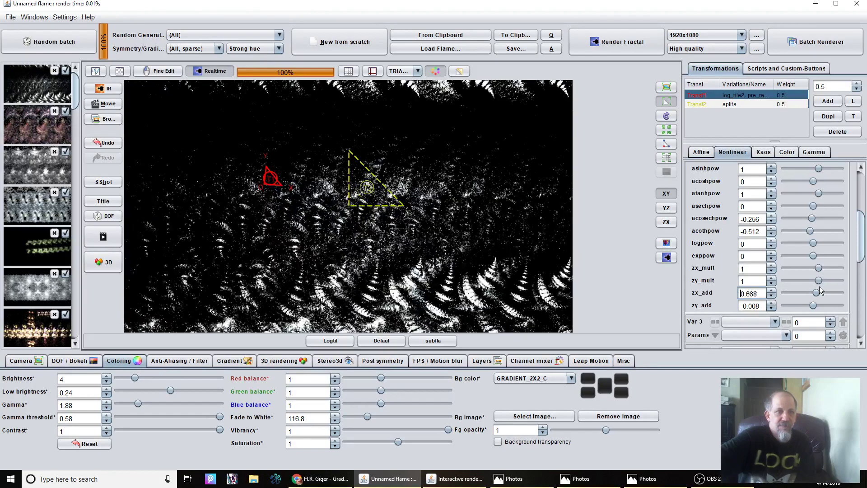
{"action": "left_click_drag", "start_coordinate": [764, 299], "coordinate": [735, 308]}
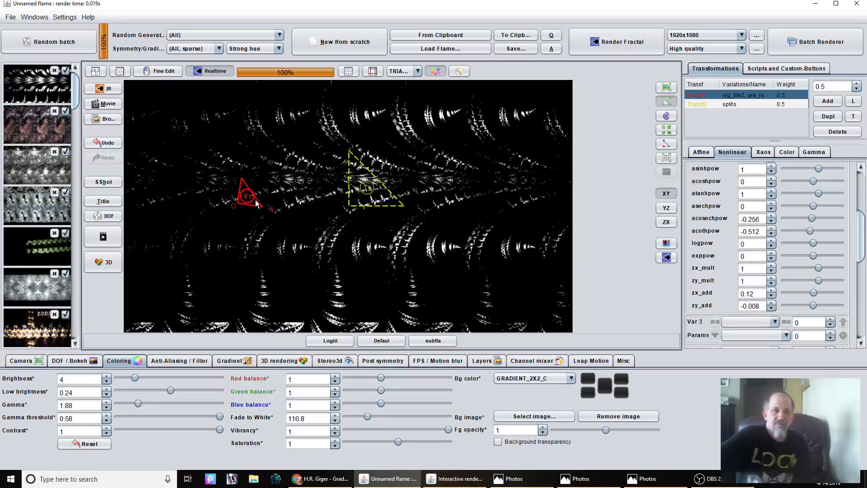
- Enlarge the log_tile2 transformation's triangle slightly, and scale the splits transformation's triangle up to nearly twice its size
{"action": "left_click_drag", "start_coordinate": [256, 203], "coordinate": [262, 206]}
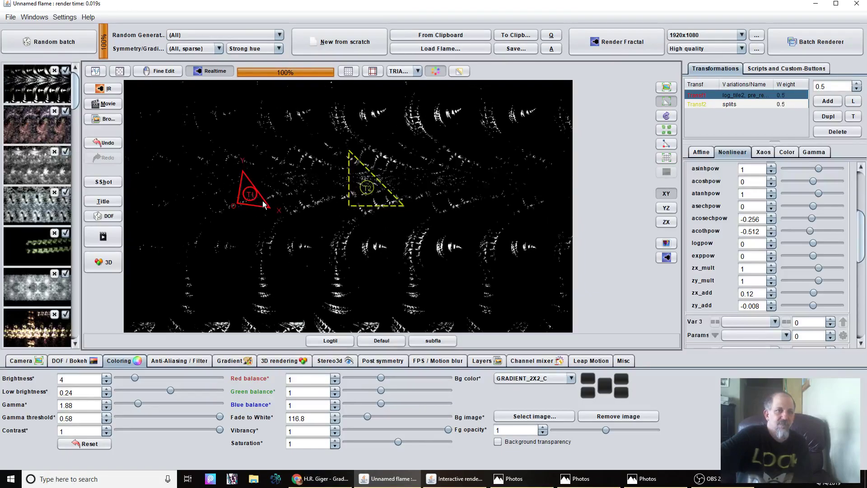
{"action": "left_click_drag", "start_coordinate": [263, 204], "coordinate": [305, 218]}
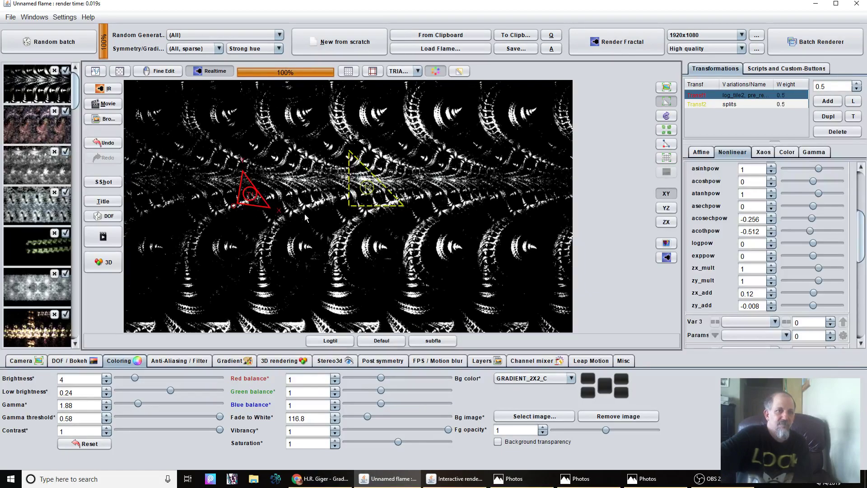
{"action": "left_click", "coordinate": [356, 190]}
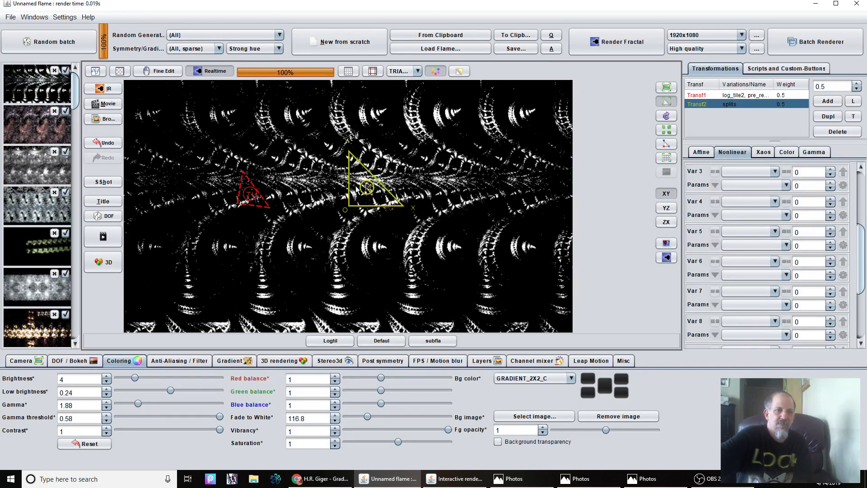
{"action": "scroll", "coordinate": [357, 190], "scroll_direction": "up", "scroll_amount": 2}
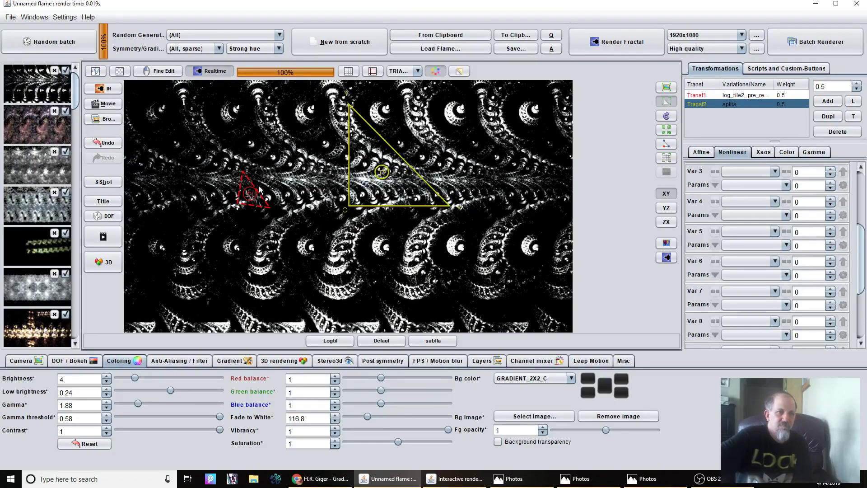
- Move the log_tile2 transformation's triangle up and to the right
{"action": "left_click", "coordinate": [246, 195]}
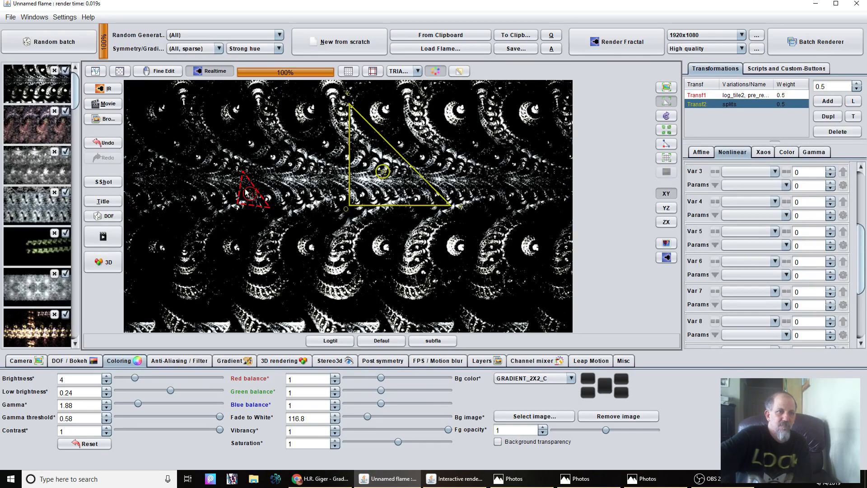
{"action": "left_click_drag", "start_coordinate": [245, 195], "coordinate": [274, 173]}
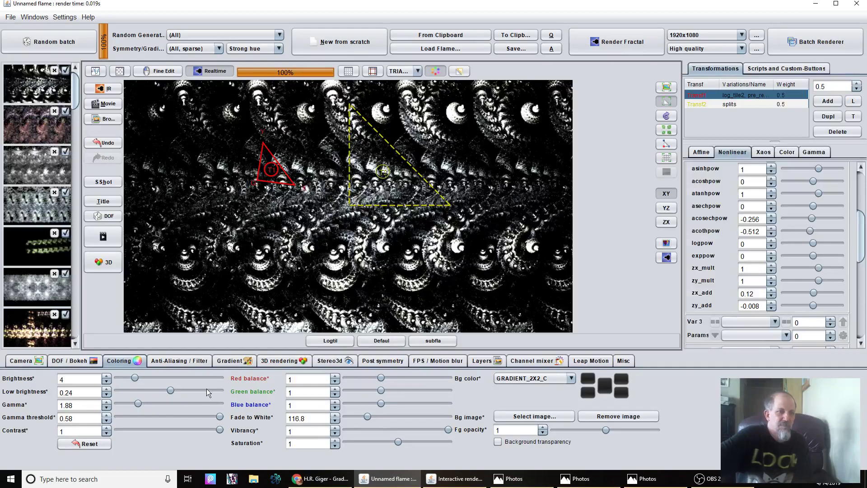
- Apply random gradients from the h_r__giger gradient folder to the flame, ending on a muted grey-green striped one
{"action": "left_click", "coordinate": [230, 361]}
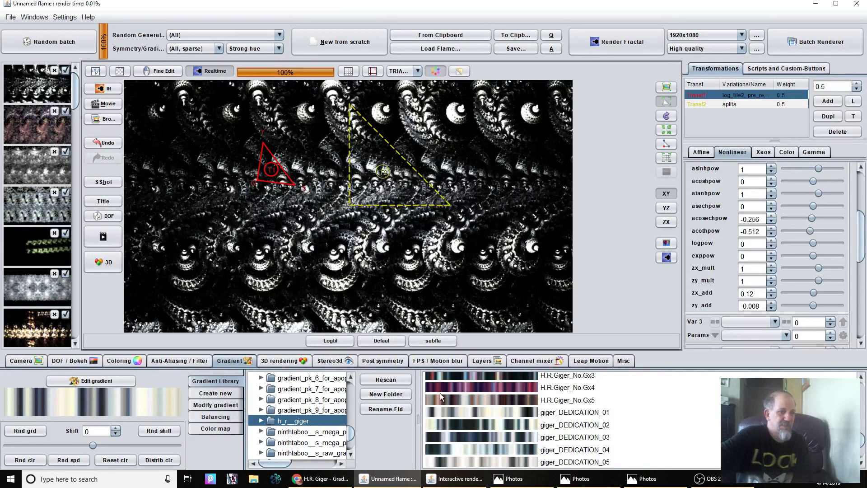
{"action": "left_click", "coordinate": [25, 432]}
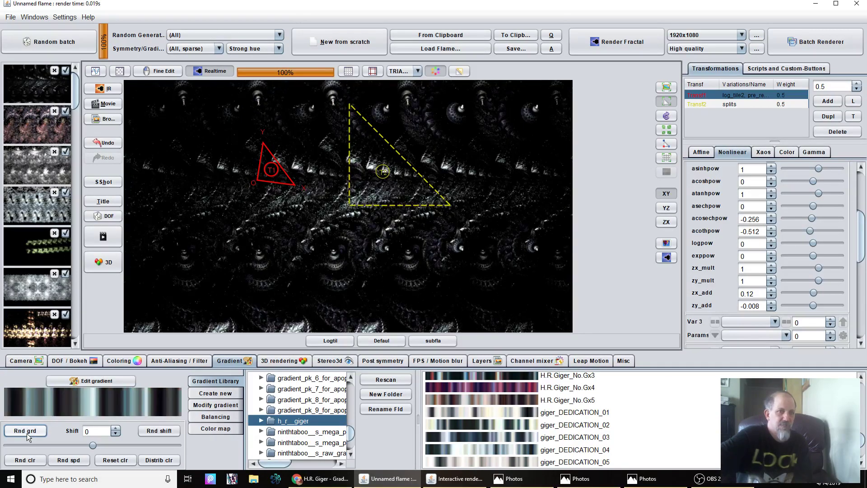
{"action": "left_click", "coordinate": [26, 433]}
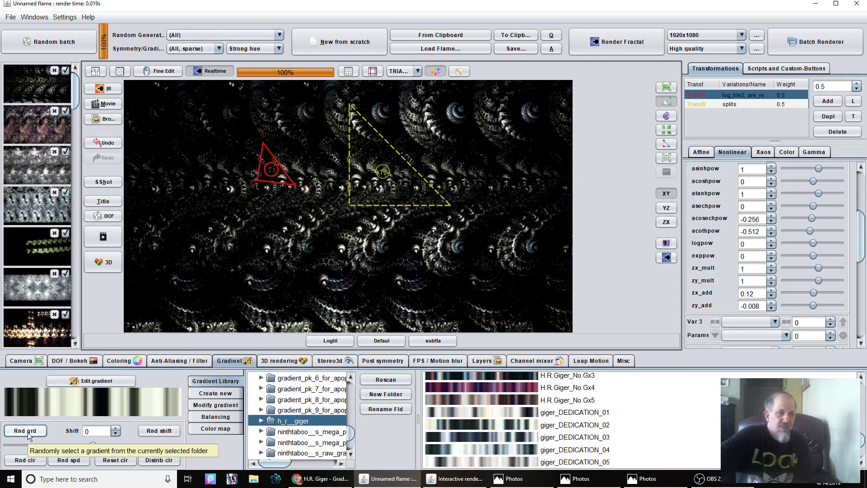
{"action": "left_click", "coordinate": [28, 432]}
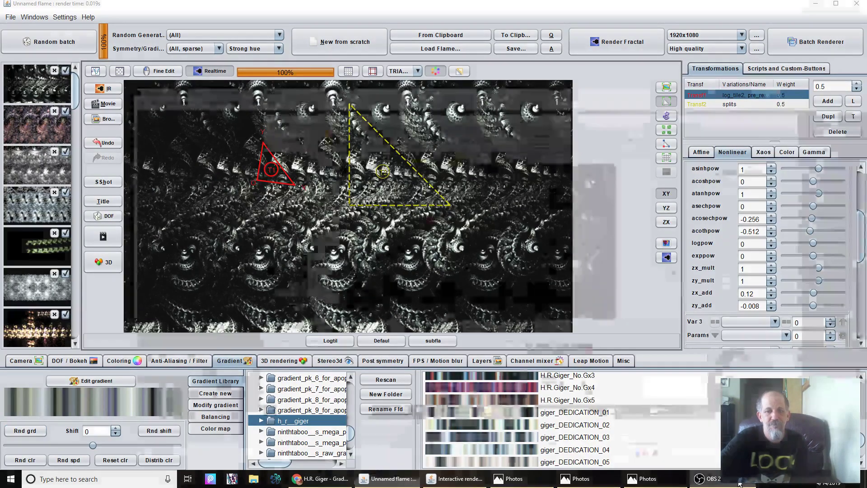
{"action": "left_click", "coordinate": [739, 483]}
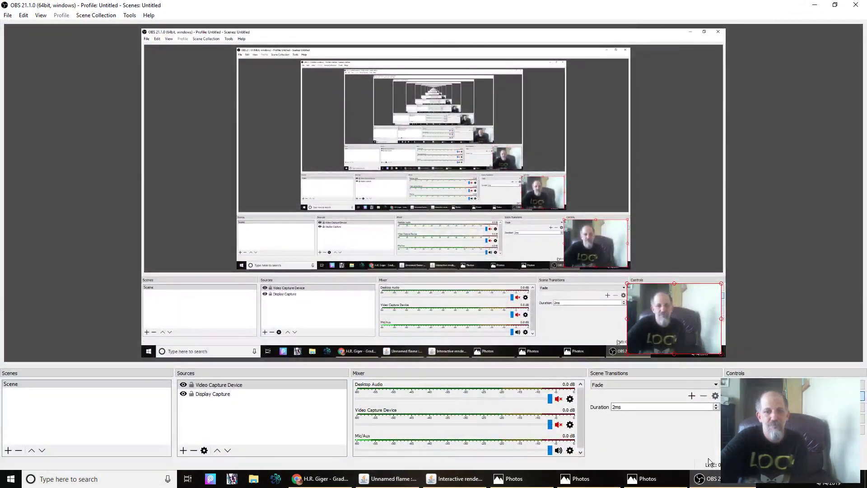